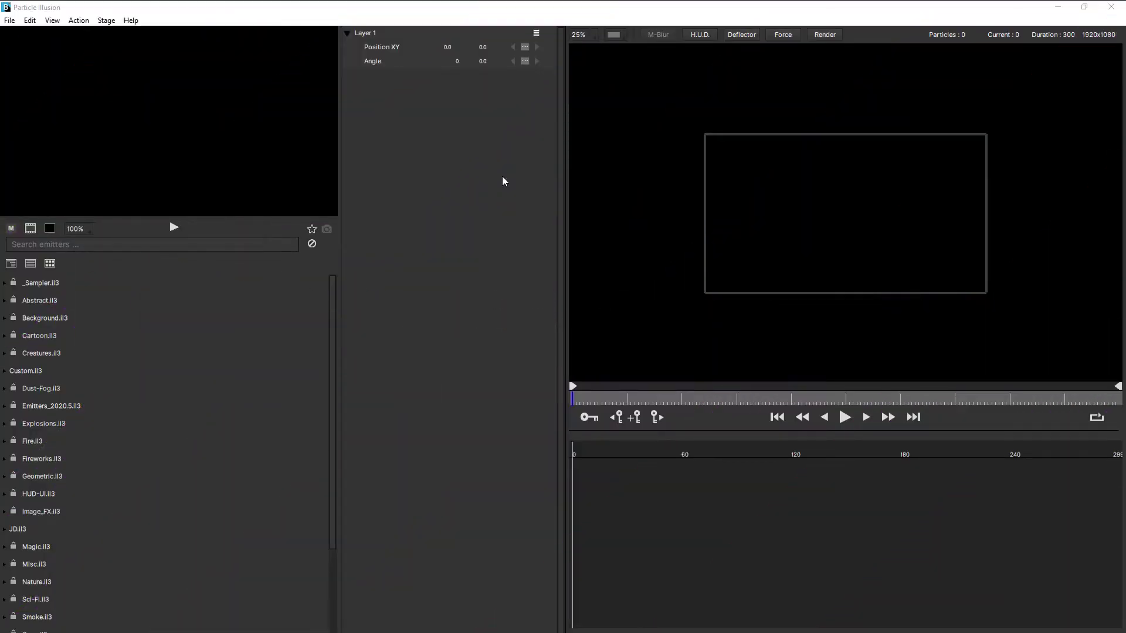
Search the library for 'rose' and add the Rose Petals Fall 01 emitter.
{"action": "left_click", "coordinate": [137, 245]}
{"action": "type", "text": "rose"}
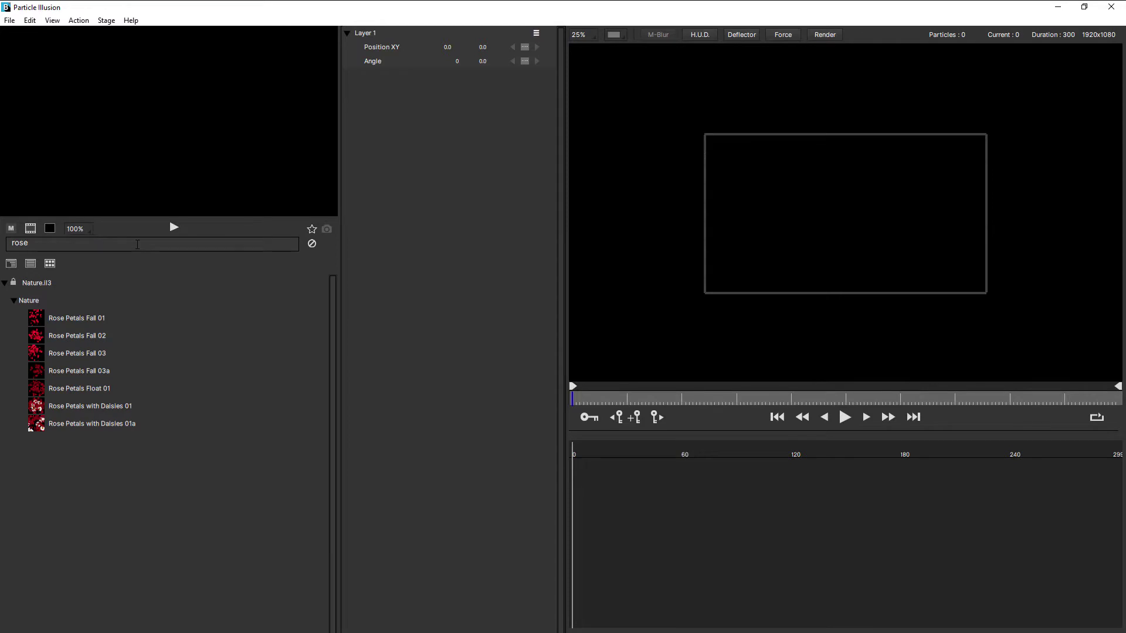
{"action": "double_click", "coordinate": [85, 319]}
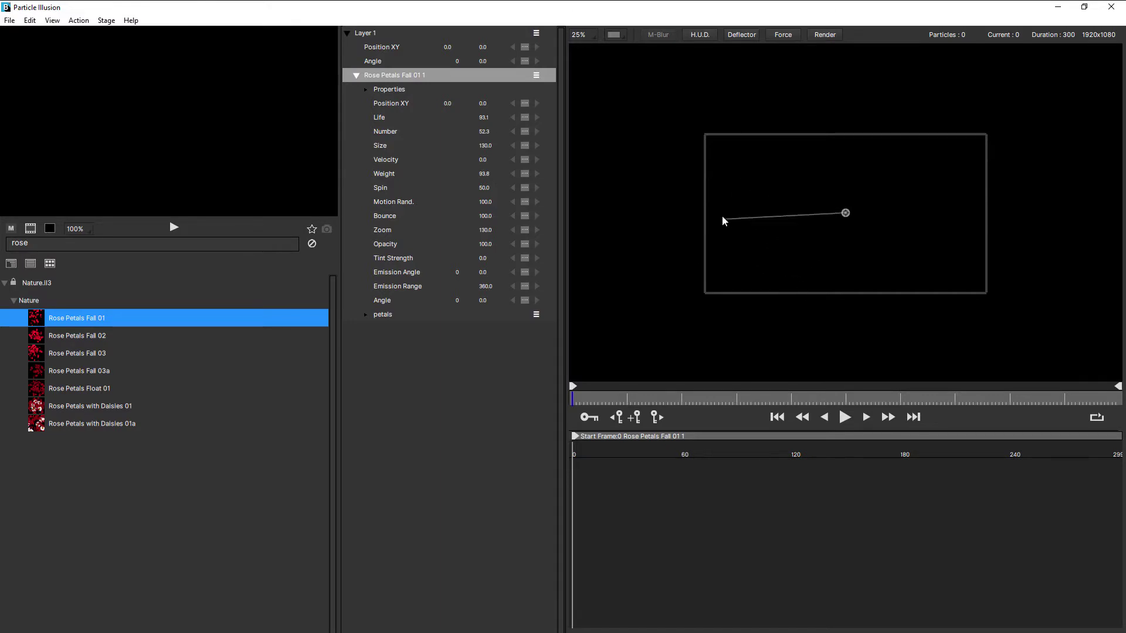
Stretch the petal emitter line along the top of the frame and preview the falling petals.
{"action": "left_click", "coordinate": [704, 119]}
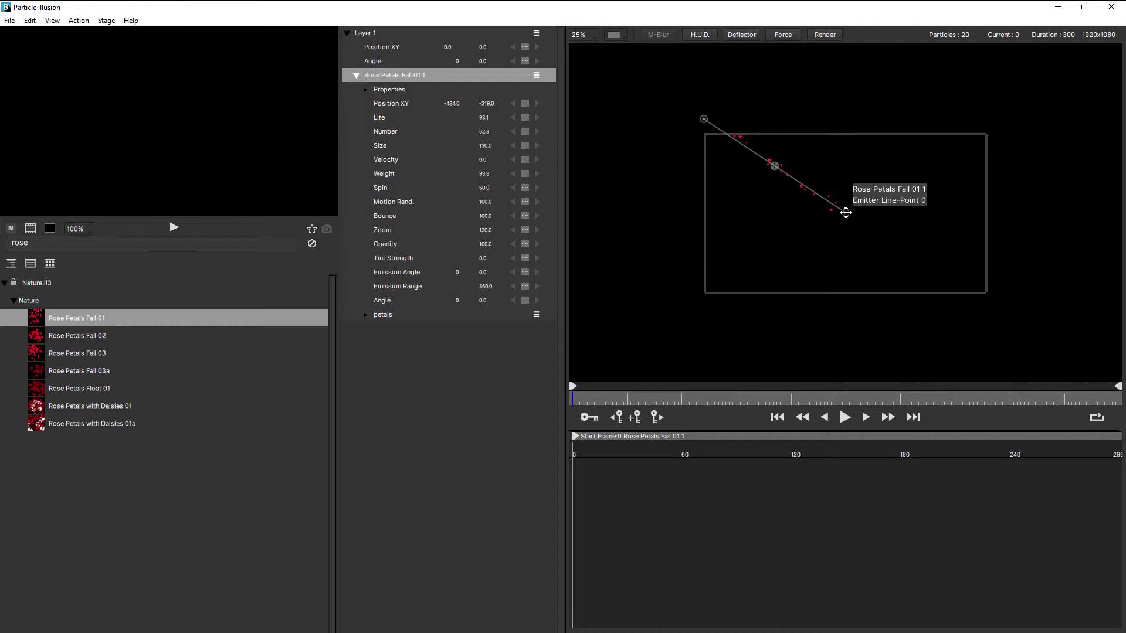
{"action": "left_click_drag", "start_coordinate": [844, 211], "coordinate": [992, 121]}
{"action": "left_click", "coordinate": [843, 420]}
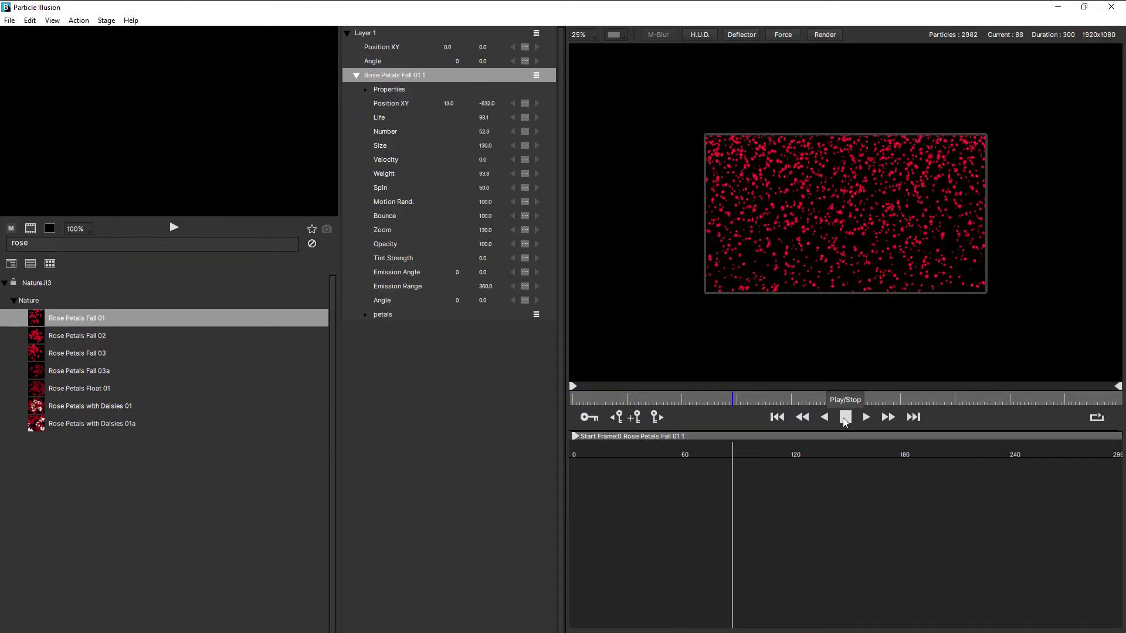
{"action": "left_click", "coordinate": [844, 419]}
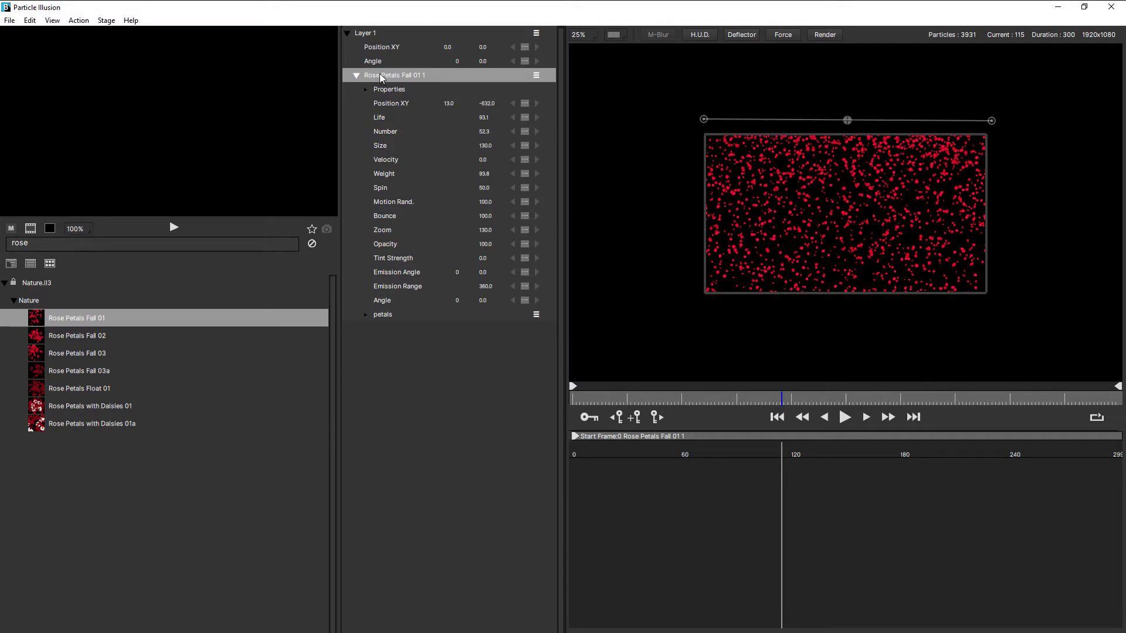
Search for 'pixi' and add the Pixie Dust 01 emitter at the stage centre.
{"action": "double_click", "coordinate": [28, 245]}
{"action": "type", "text": "pixie"}
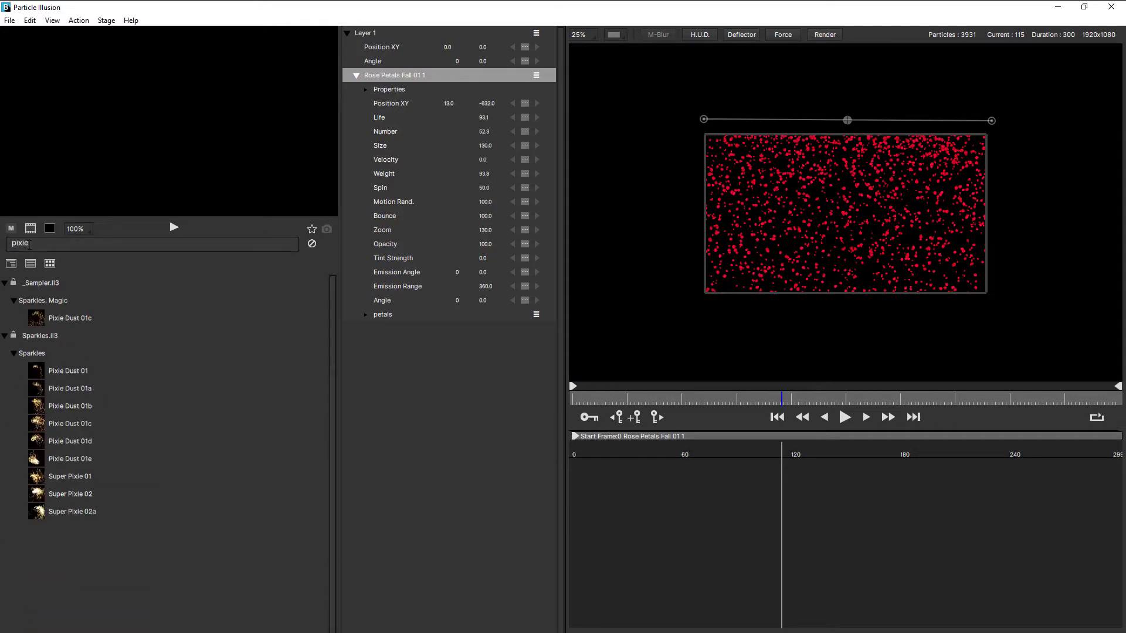
{"action": "double_click", "coordinate": [38, 375]}
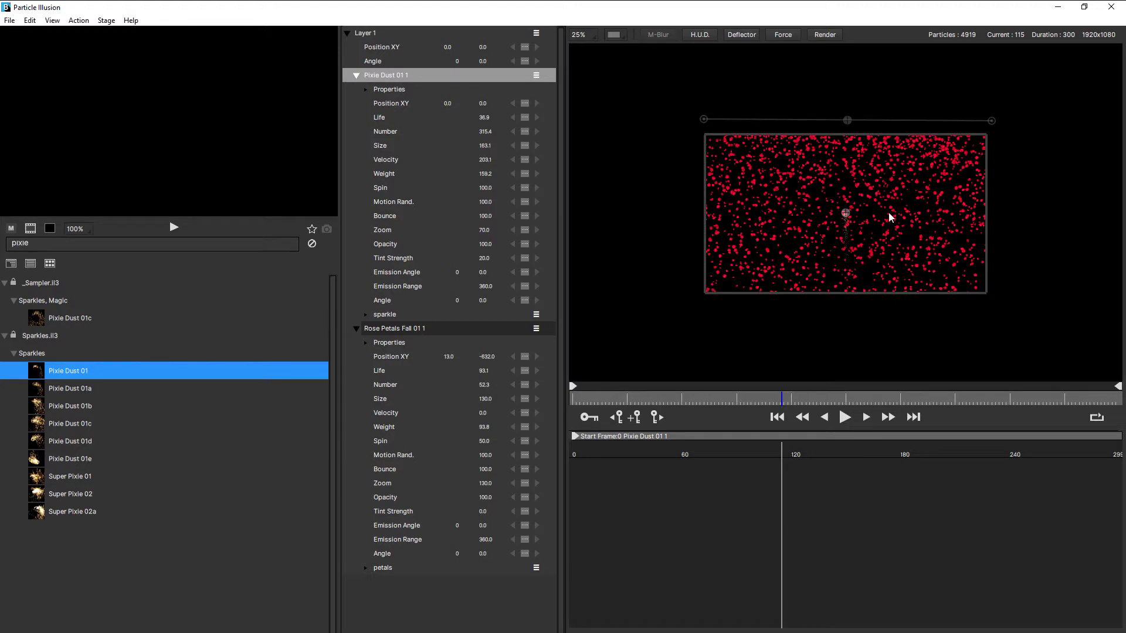
{"action": "scroll", "coordinate": [845, 215], "scroll_direction": "up", "scroll_amount": 1}
{"action": "scroll", "coordinate": [845, 214], "scroll_direction": "down", "scroll_amount": 1}
Make Pixie Dust 01 a Line emitter stretched level along the frame's top edge.
{"action": "left_click", "coordinate": [366, 91]}
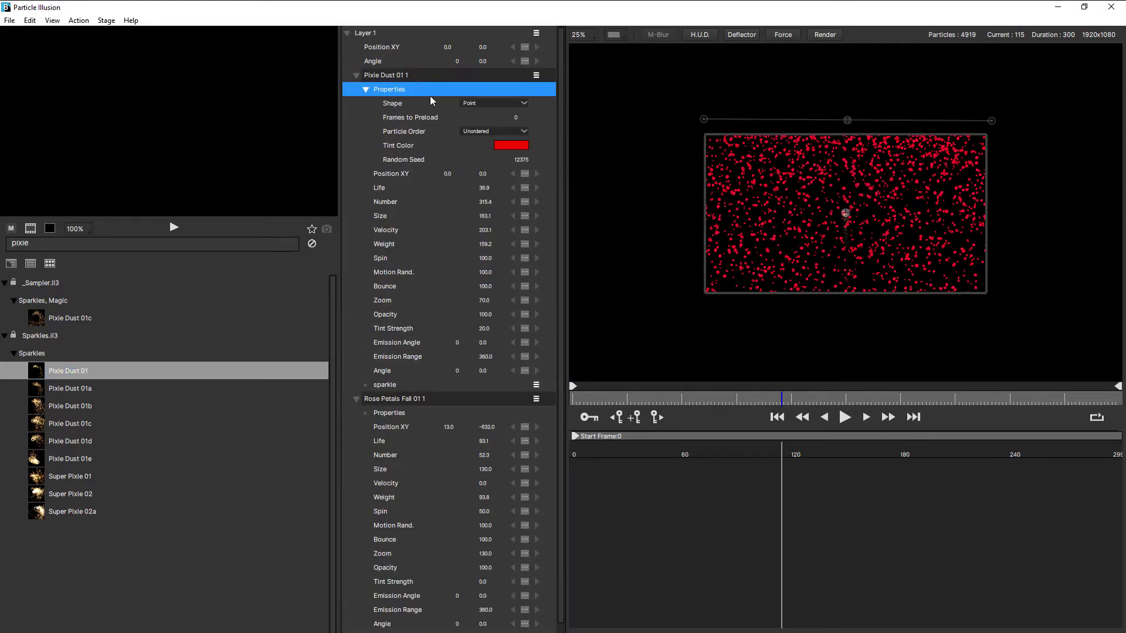
{"action": "left_click", "coordinate": [474, 104]}
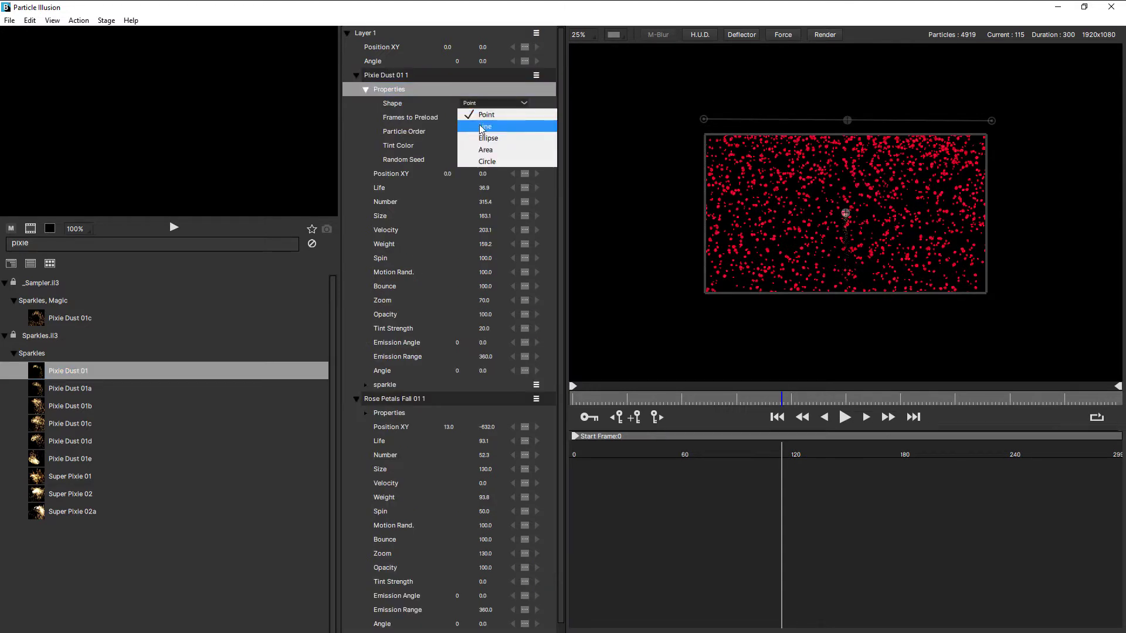
{"action": "left_click", "coordinate": [483, 126]}
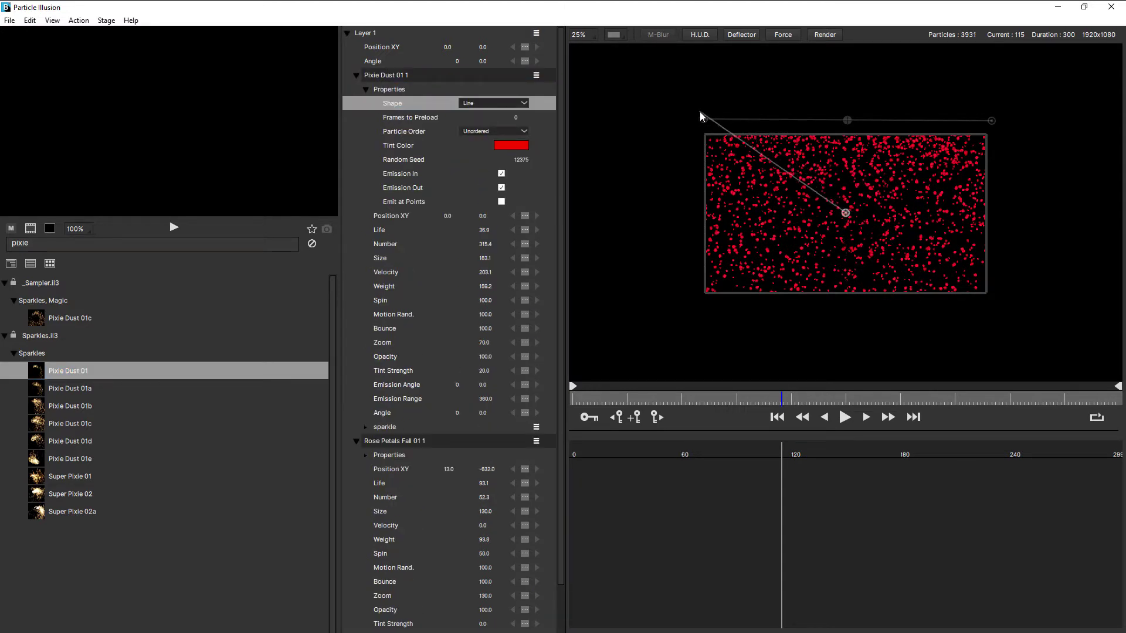
{"action": "left_click", "coordinate": [701, 111]}
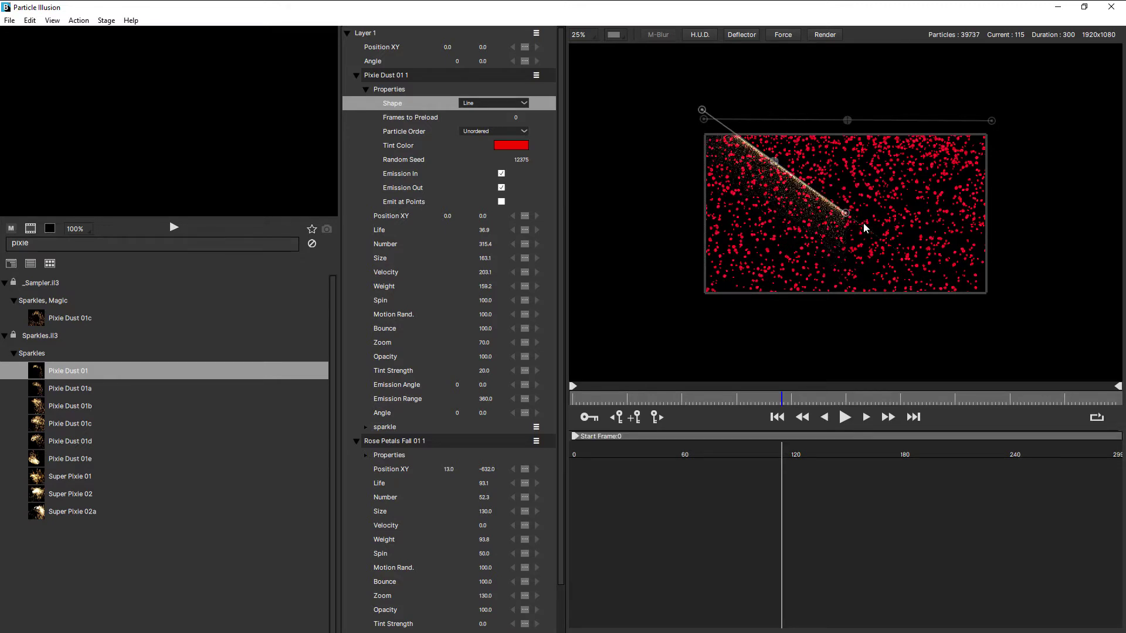
{"action": "left_click_drag", "start_coordinate": [844, 209], "coordinate": [990, 120]}
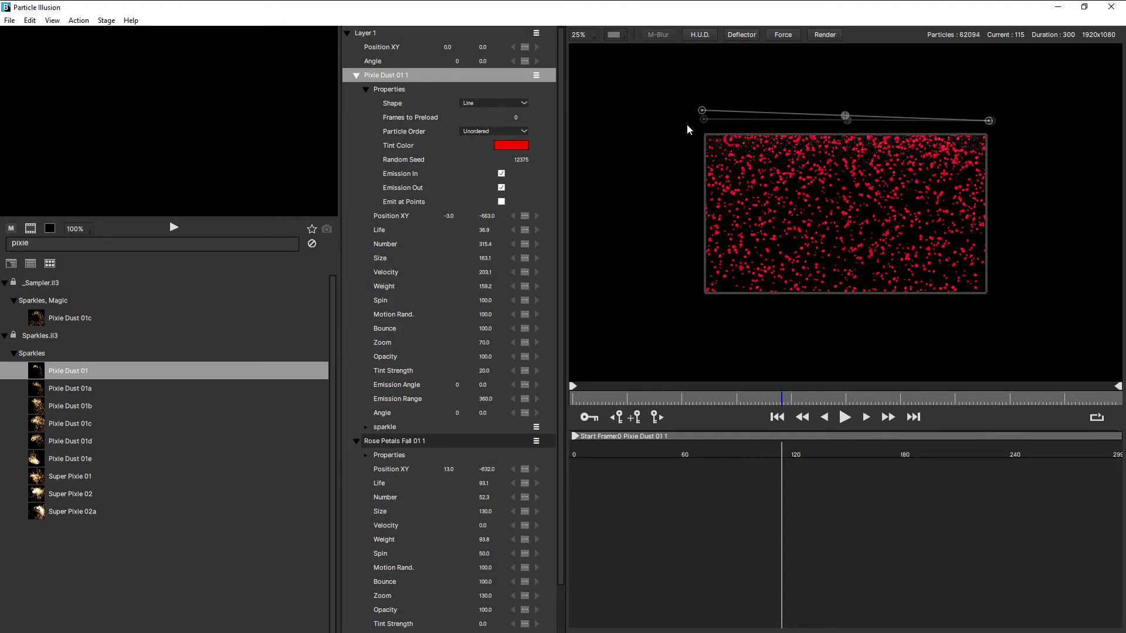
{"action": "left_click_drag", "start_coordinate": [702, 110], "coordinate": [702, 118]}
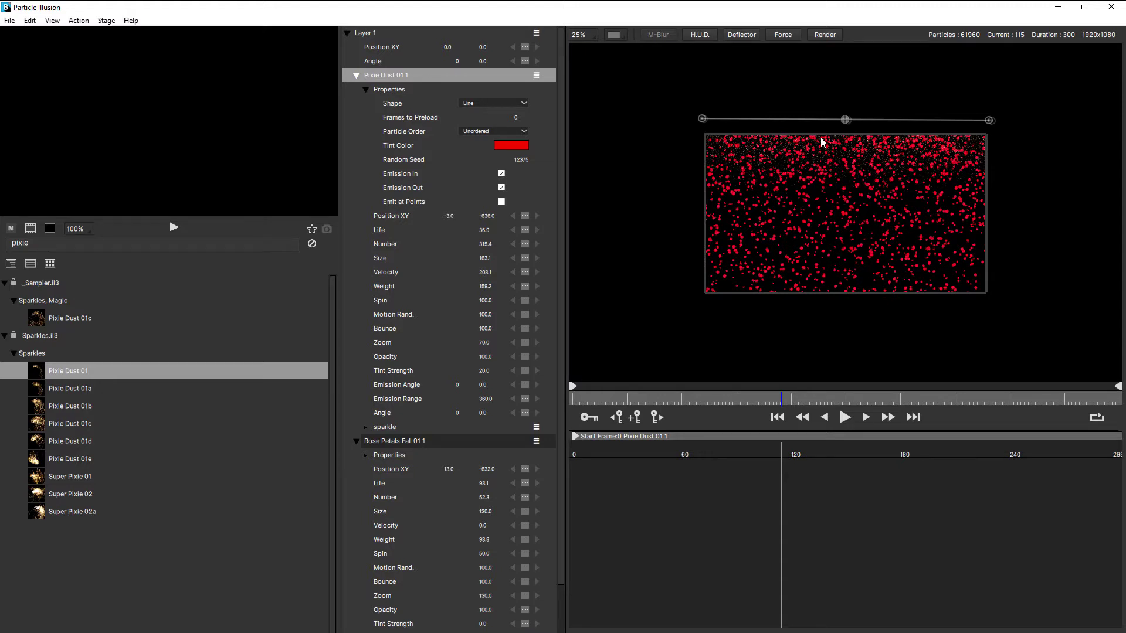
Scrub Pixie Dust Number to 111.4, Size to 583.1 and Life to 63.9, previewing the sparkles.
{"action": "scroll", "coordinate": [822, 142], "scroll_direction": "up", "scroll_amount": 1}
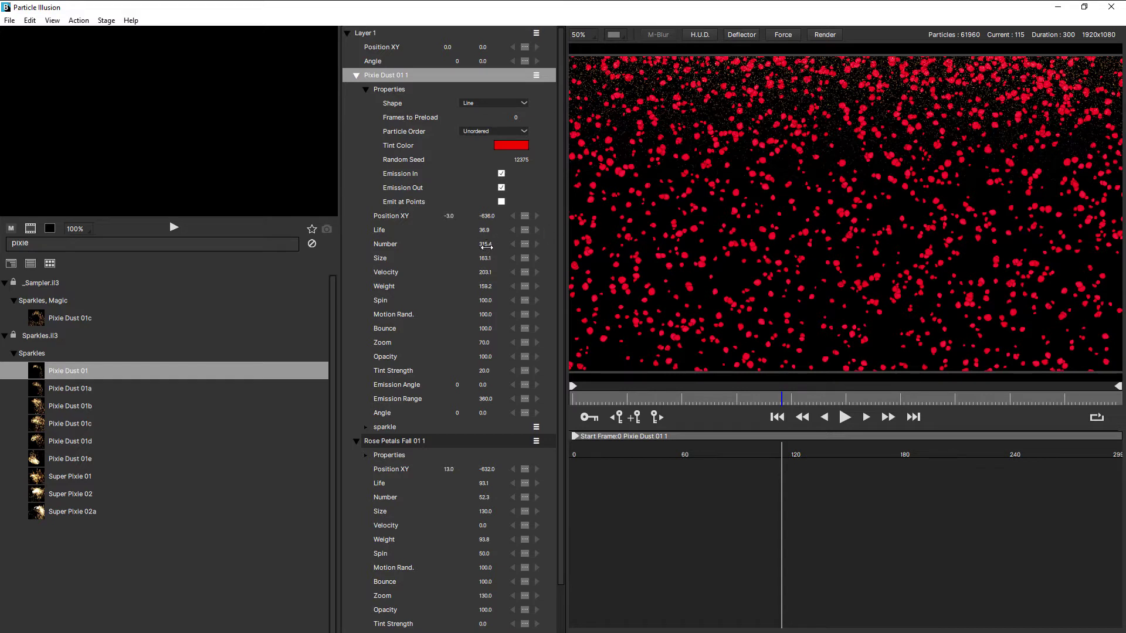
{"action": "left_click_drag", "start_coordinate": [484, 244], "coordinate": [409, 269]}
{"action": "left_click_drag", "start_coordinate": [478, 263], "coordinate": [551, 263]}
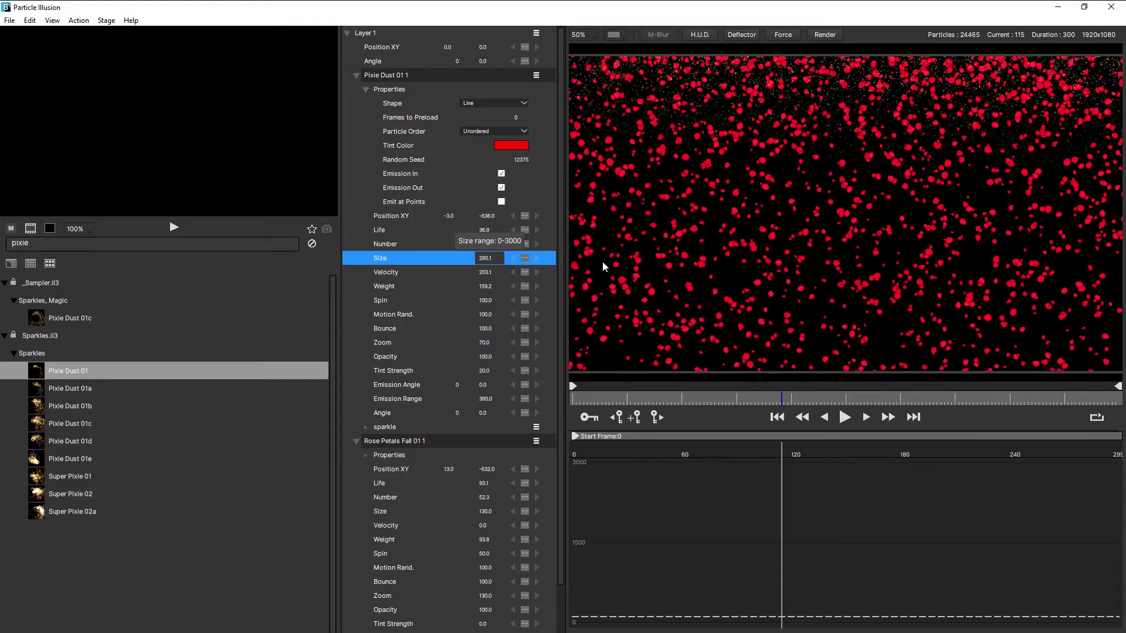
{"action": "left_click_drag", "start_coordinate": [724, 273], "coordinate": [726, 273]}
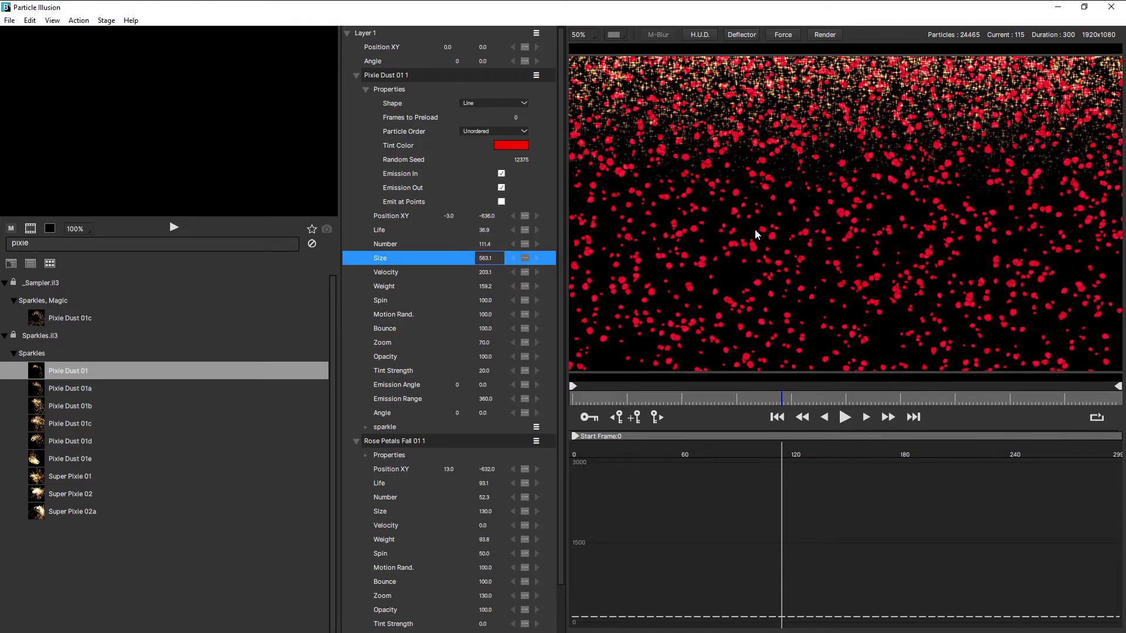
{"action": "scroll", "coordinate": [755, 228], "scroll_direction": "down", "scroll_amount": 1}
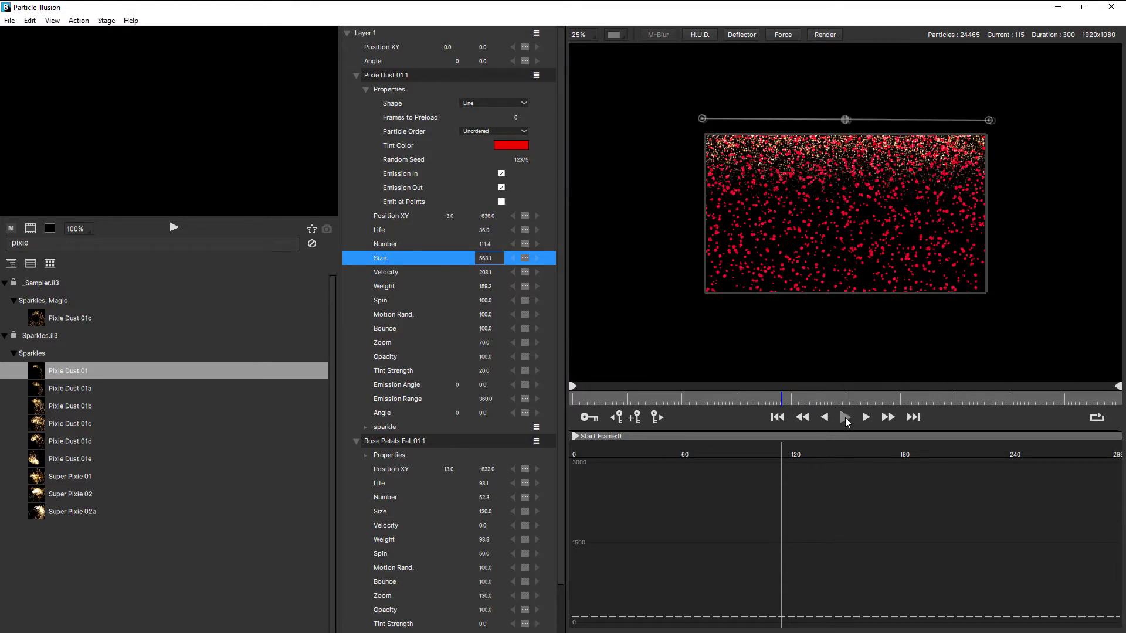
{"action": "left_click", "coordinate": [845, 417]}
{"action": "left_click", "coordinate": [845, 418]}
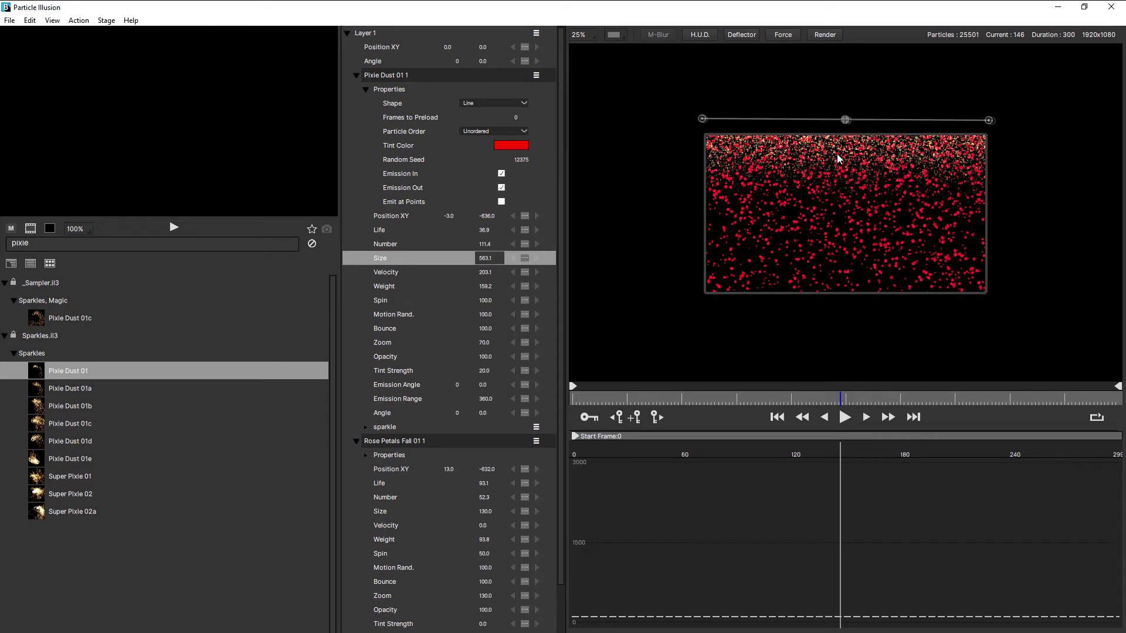
{"action": "scroll", "coordinate": [628, 277], "scroll_direction": "up", "scroll_amount": 1}
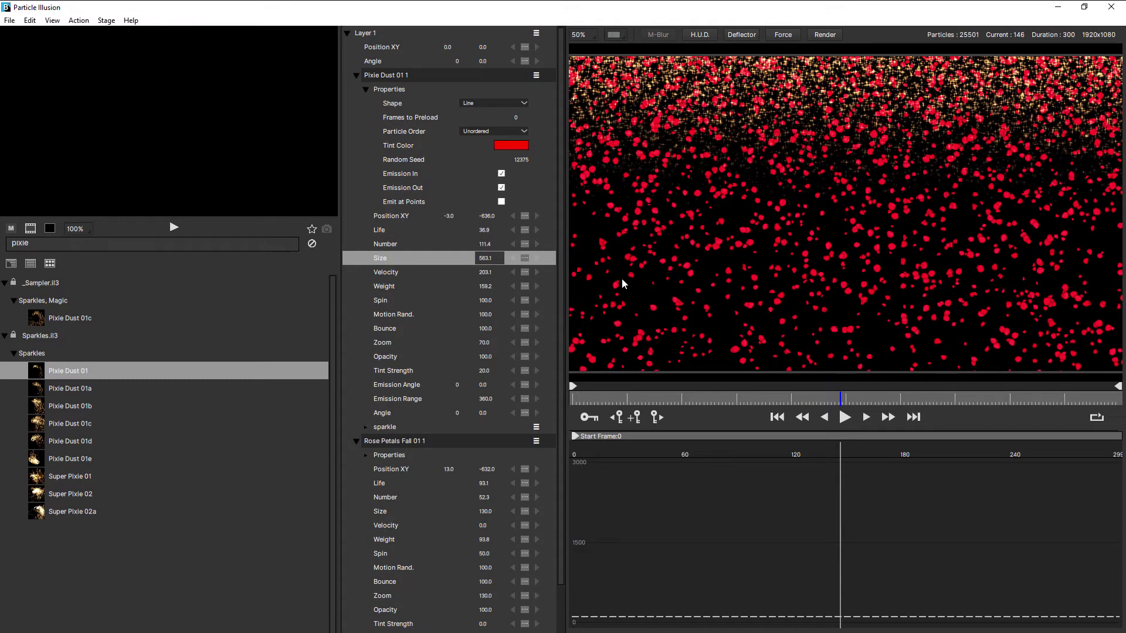
{"action": "left_click_drag", "start_coordinate": [485, 229], "coordinate": [503, 229]}
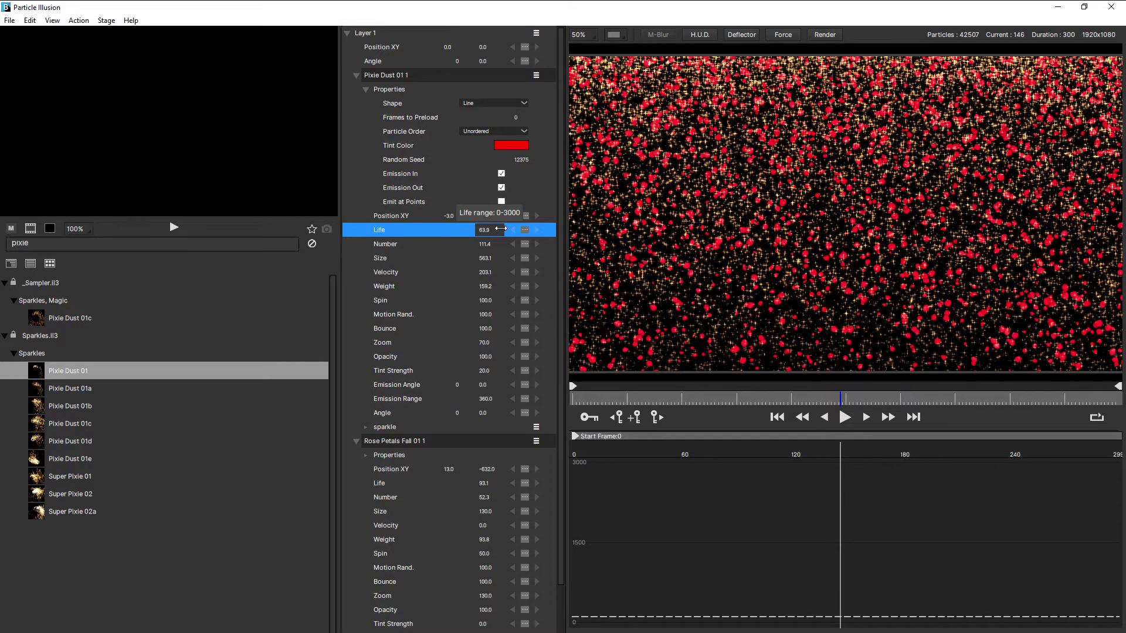
Set Pixie Dust Number to 50, Weight to 100 and Life to 76.9, replaying the preview.
{"action": "left_click", "coordinate": [487, 244]}
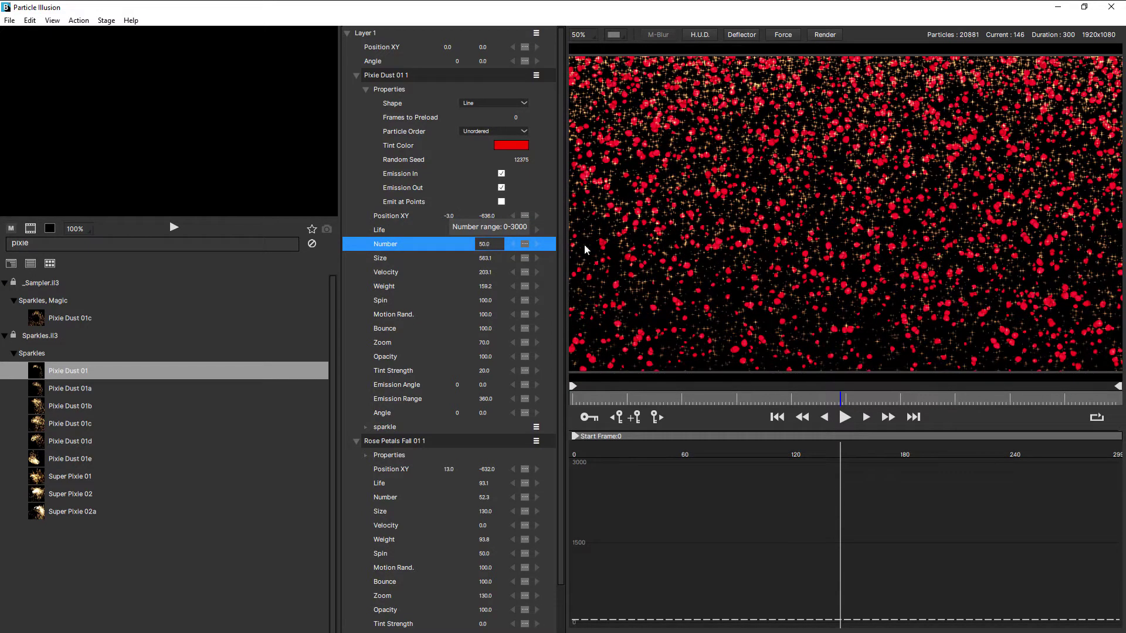
{"action": "left_click", "coordinate": [777, 417]}
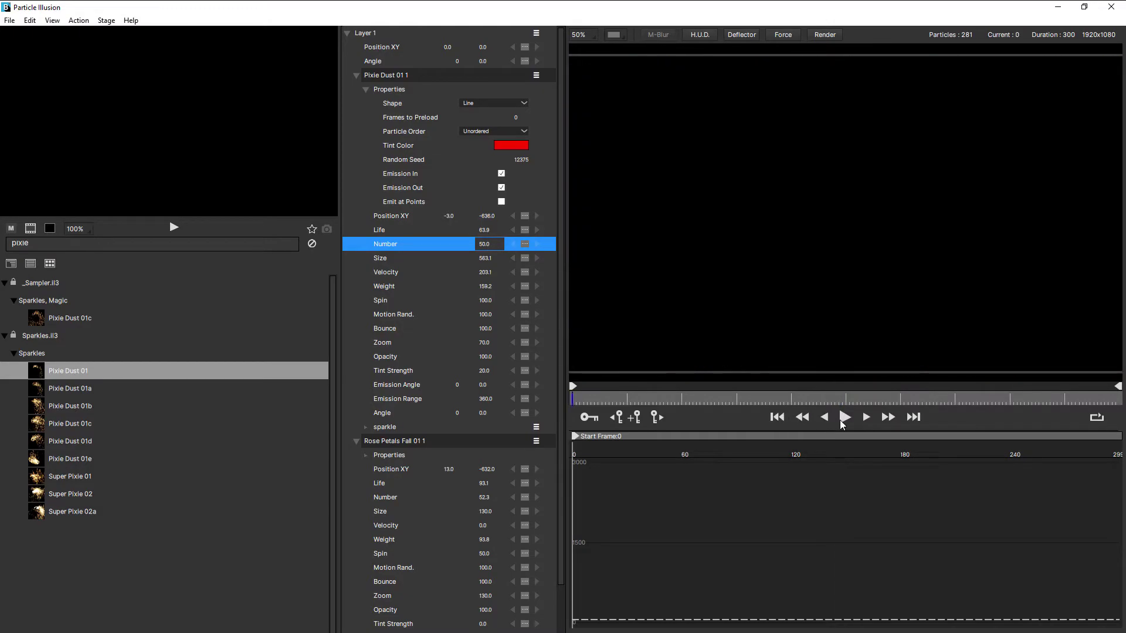
{"action": "left_click", "coordinate": [845, 417]}
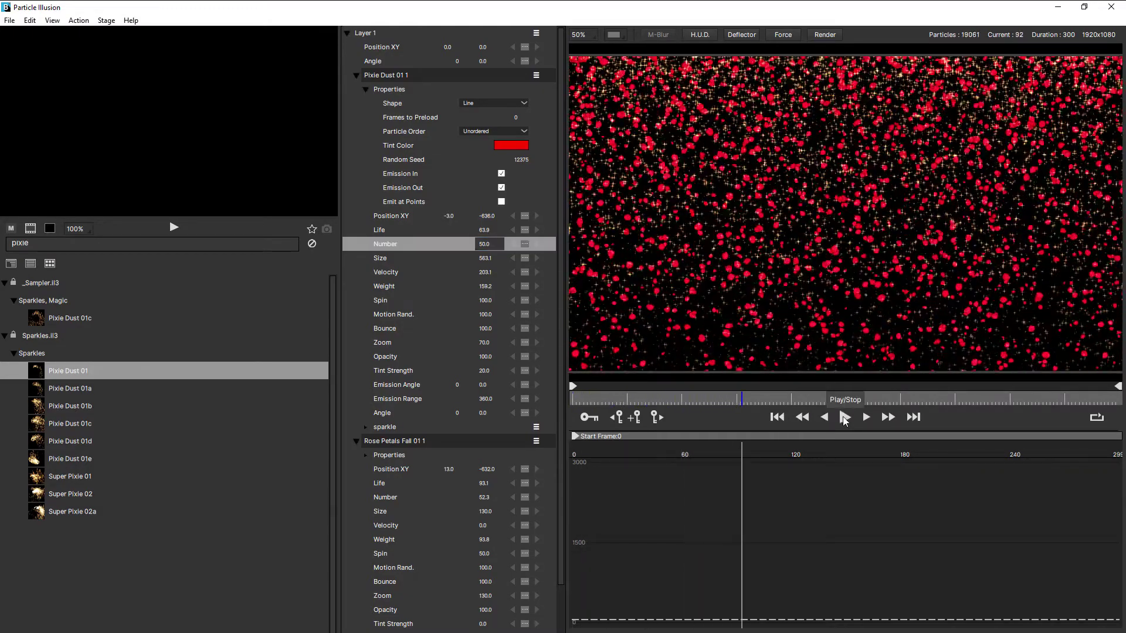
{"action": "left_click", "coordinate": [845, 417]}
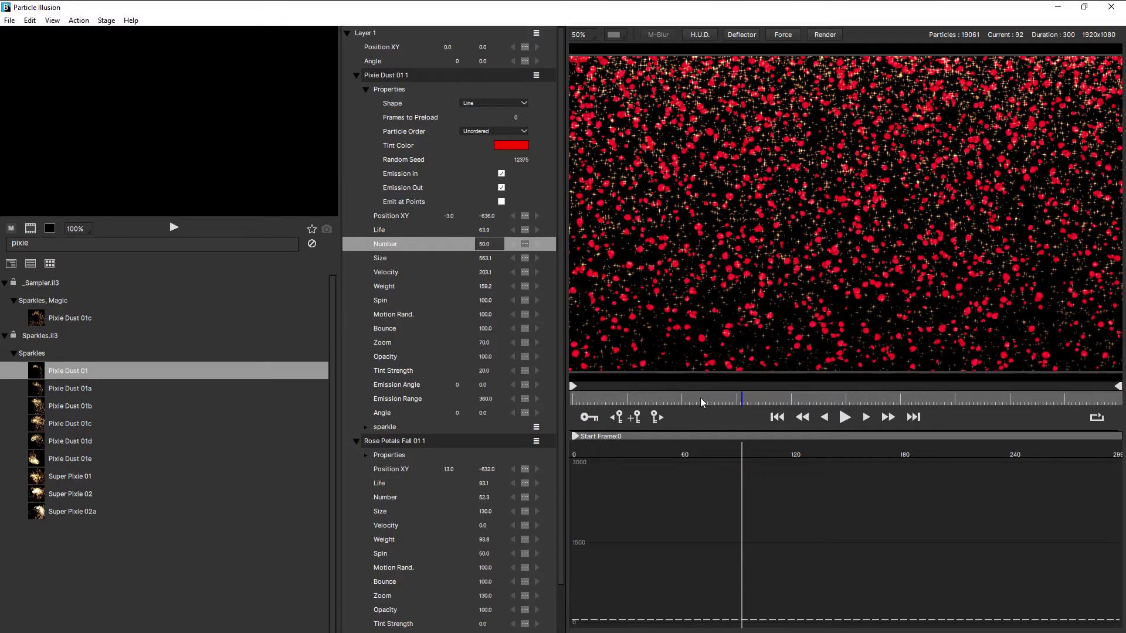
{"action": "left_click", "coordinate": [483, 286]}
{"action": "key", "text": "space"}
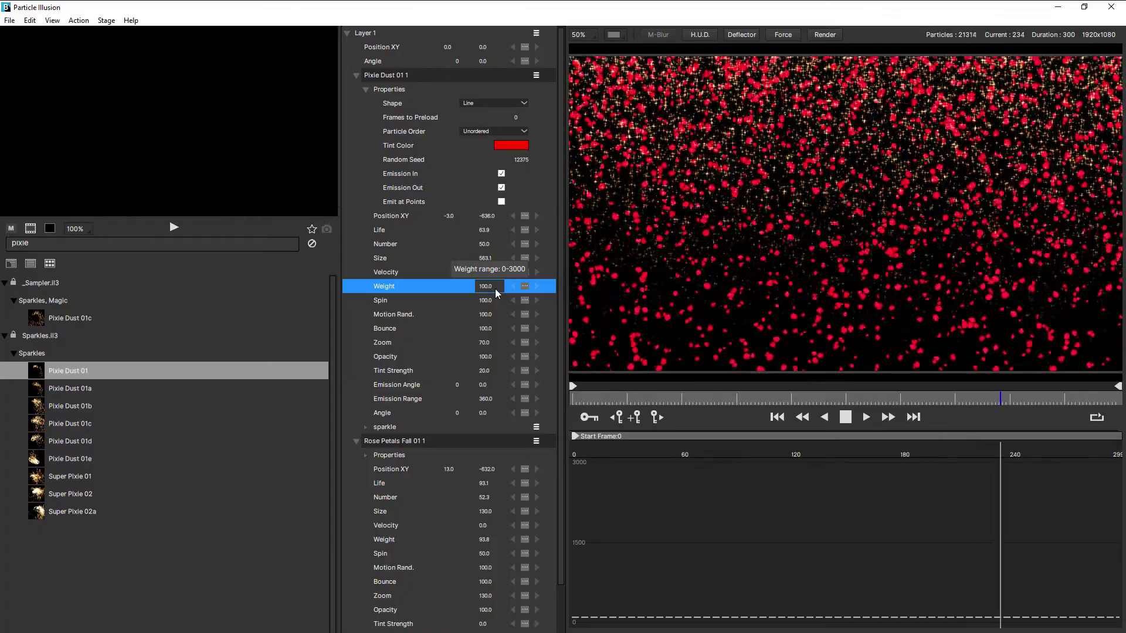
{"action": "left_click", "coordinate": [483, 231]}
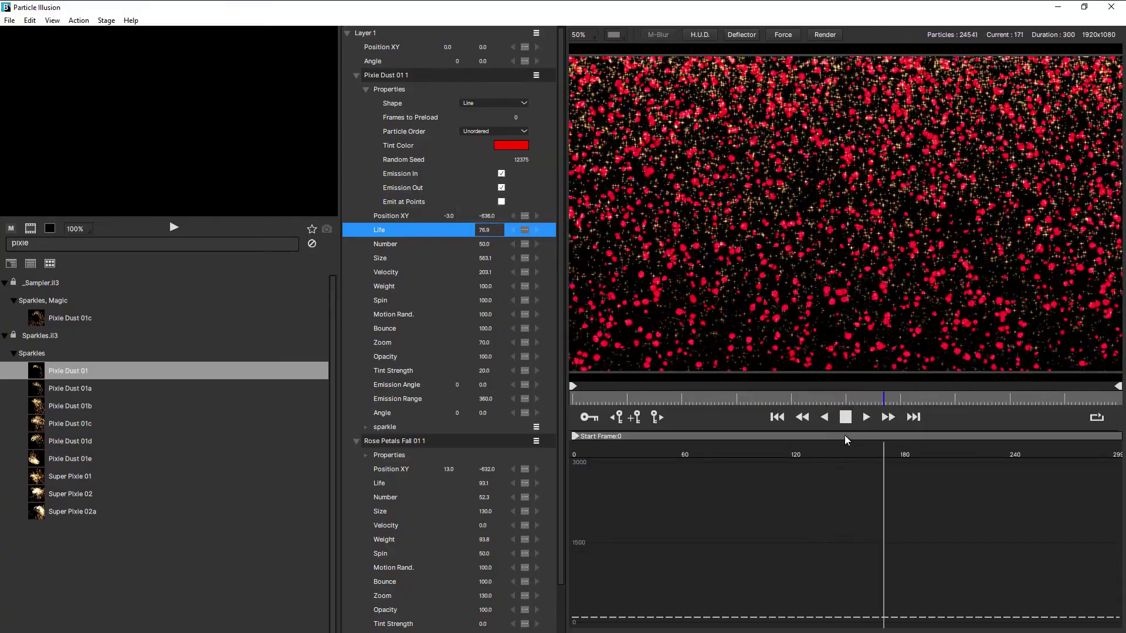
Try shifting and tilting Layer 1, then undo back to Position 0, 0 and Angle 0.
{"action": "left_click", "coordinate": [845, 418]}
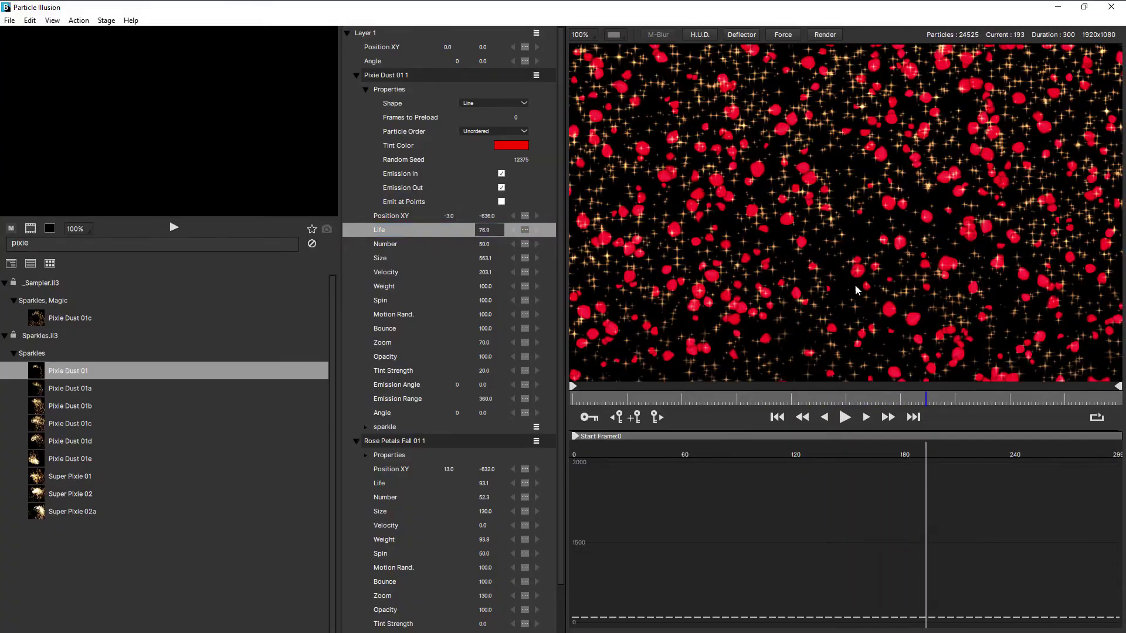
{"action": "scroll", "coordinate": [853, 280], "scroll_direction": "down", "scroll_amount": 1}
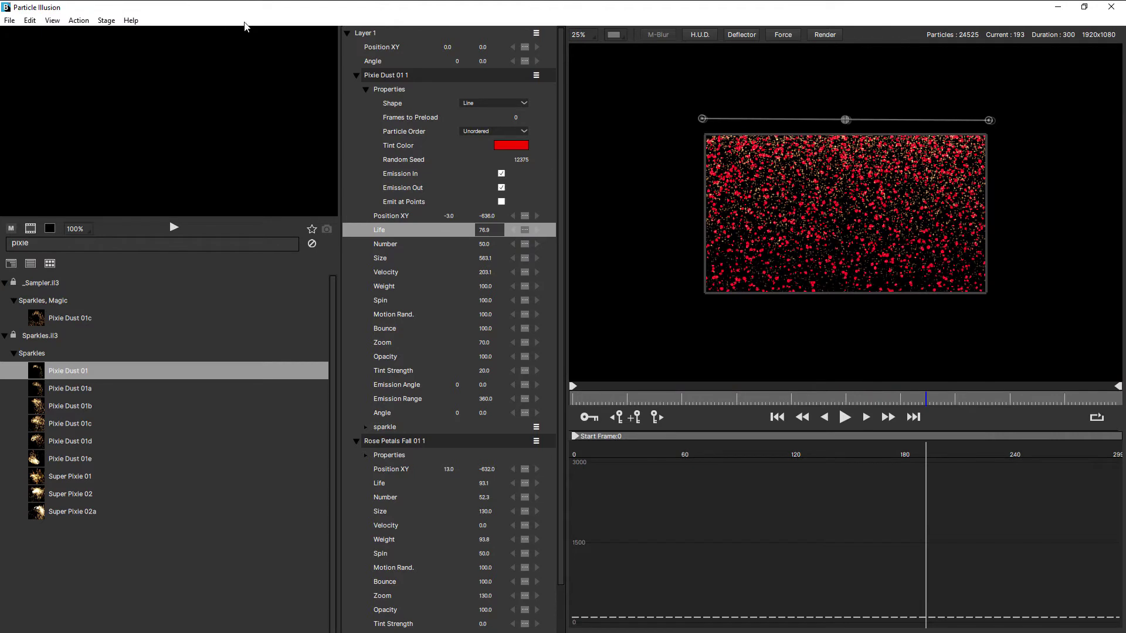
{"action": "left_click_drag", "start_coordinate": [449, 47], "coordinate": [378, 79]}
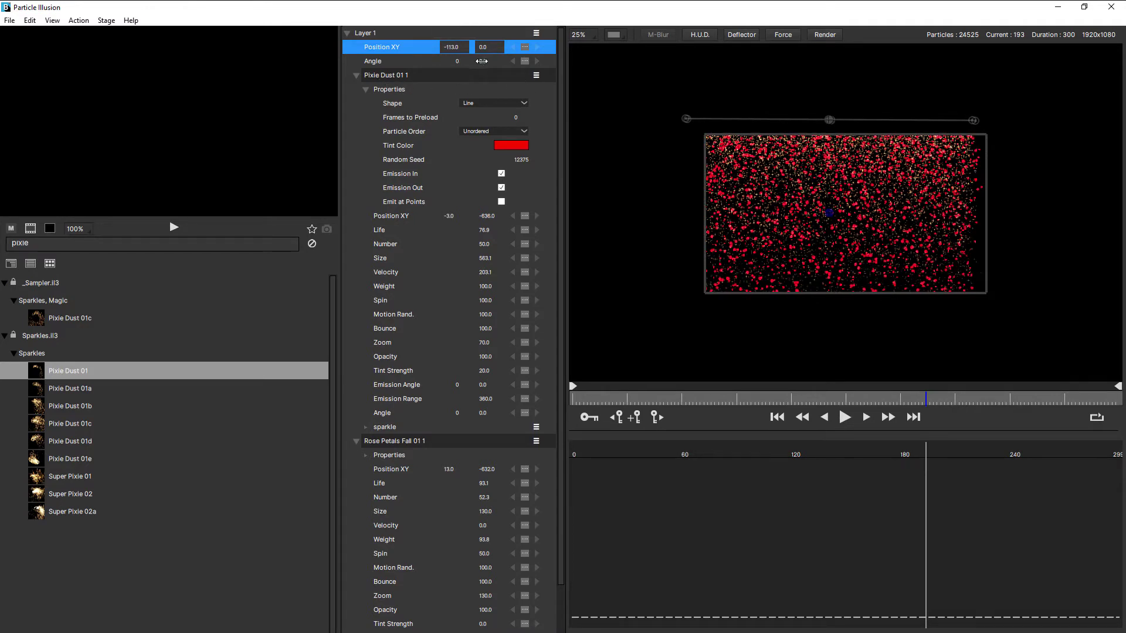
{"action": "mouse_move", "coordinate": [481, 61]}
{"action": "left_mouse_down"}
{"action": "mouse_move", "coordinate": [516, 66]}
{"action": "mouse_move", "coordinate": [461, 100]}
{"action": "mouse_move", "coordinate": [489, 79]}
{"action": "left_mouse_up"}
{"action": "key", "text": "ctrl+z"}
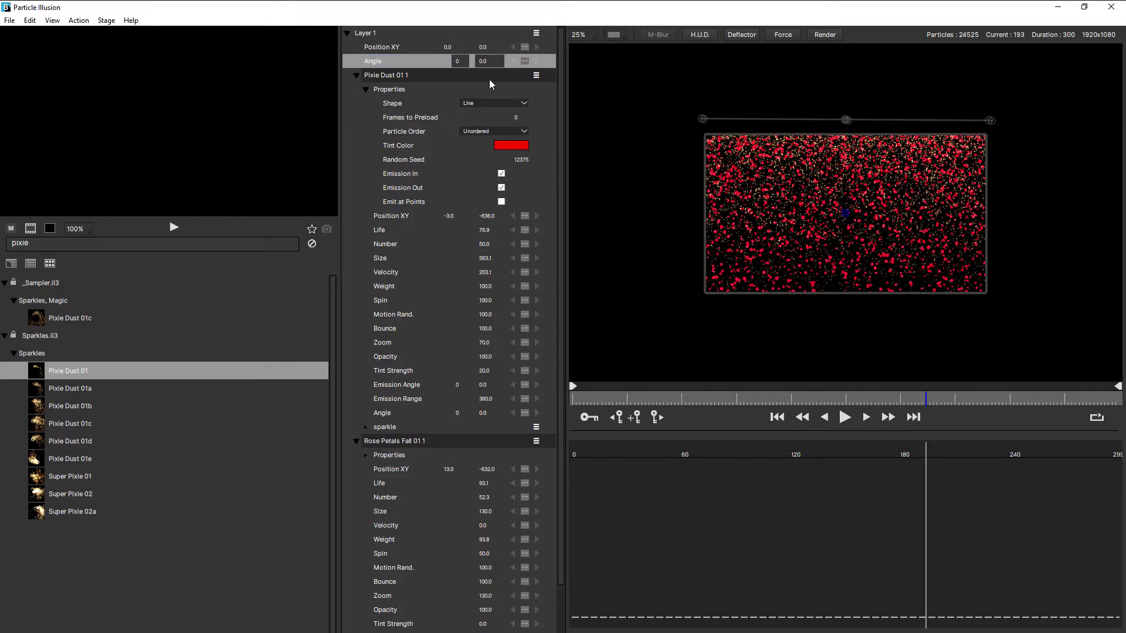
Delete the Pixie Dust 01 1 emitter and bring up Rose Petals Fall's emitter shape choices.
{"action": "left_click", "coordinate": [393, 75]}
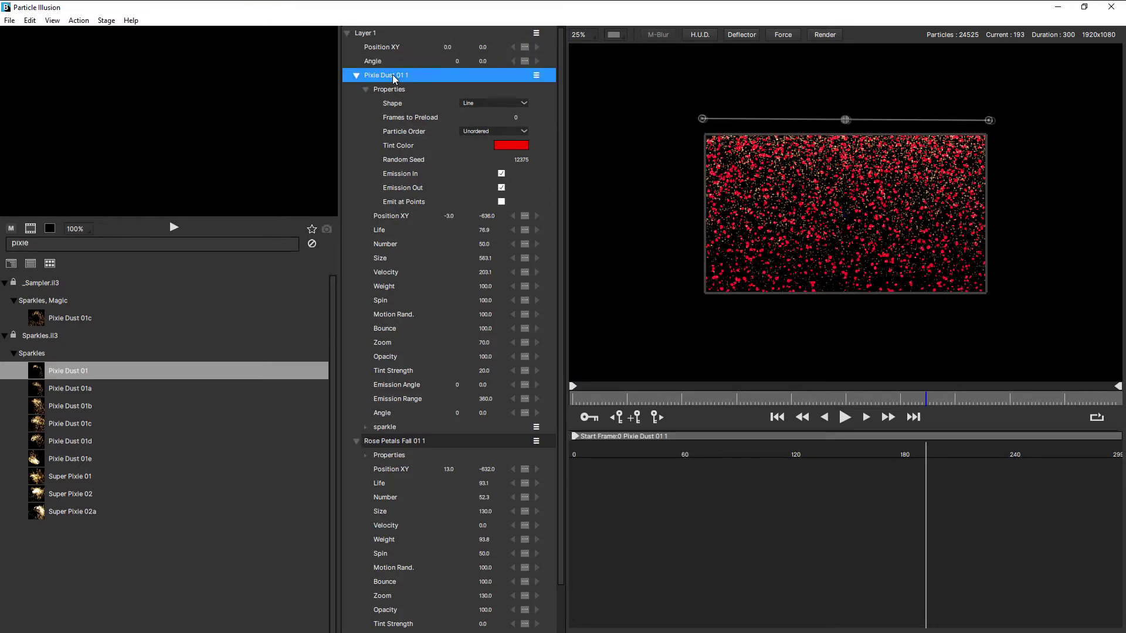
{"action": "key", "text": "Delete"}
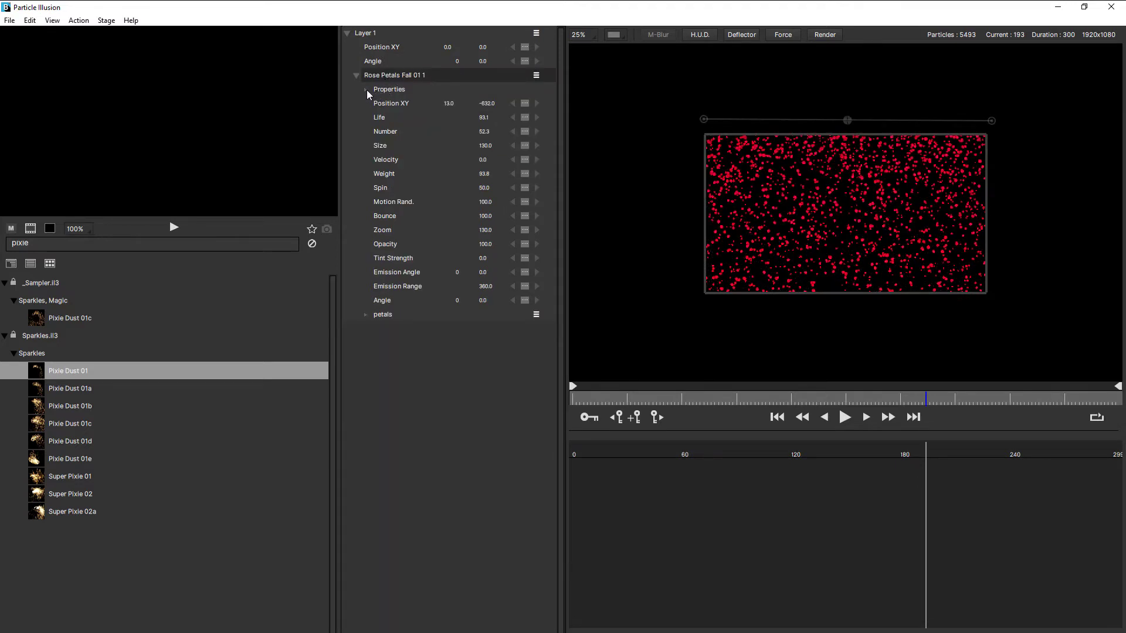
{"action": "left_click", "coordinate": [366, 91]}
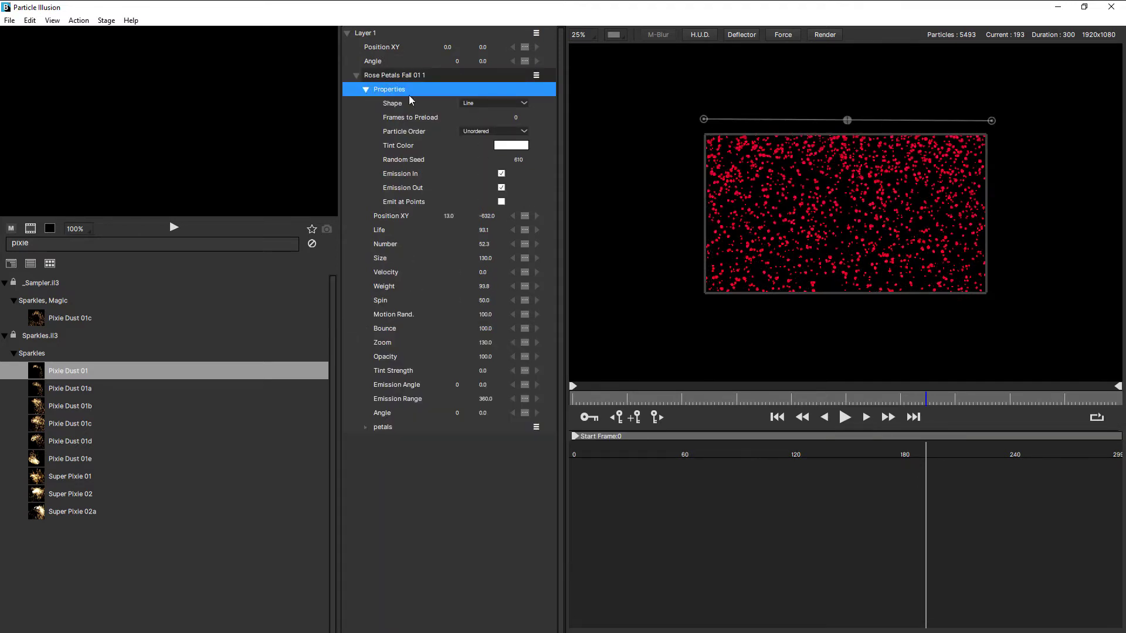
{"action": "left_click", "coordinate": [511, 102]}
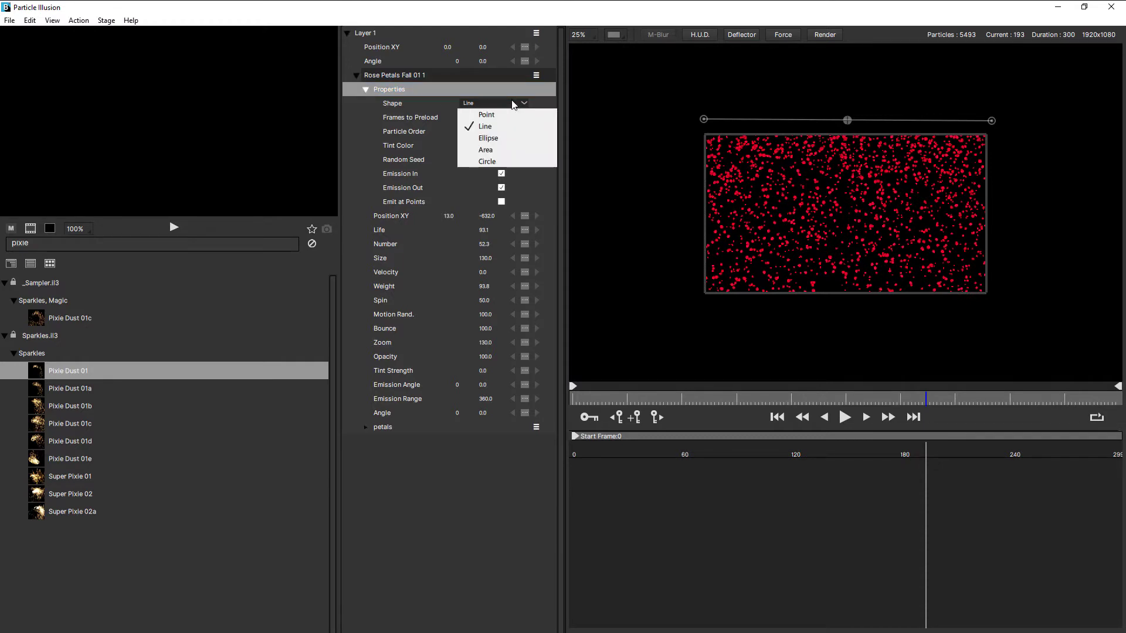
Try Area, Line and Point shapes for Rose Petals Fall and raise Frames to Preload to 38.
{"action": "left_click", "coordinate": [497, 150]}
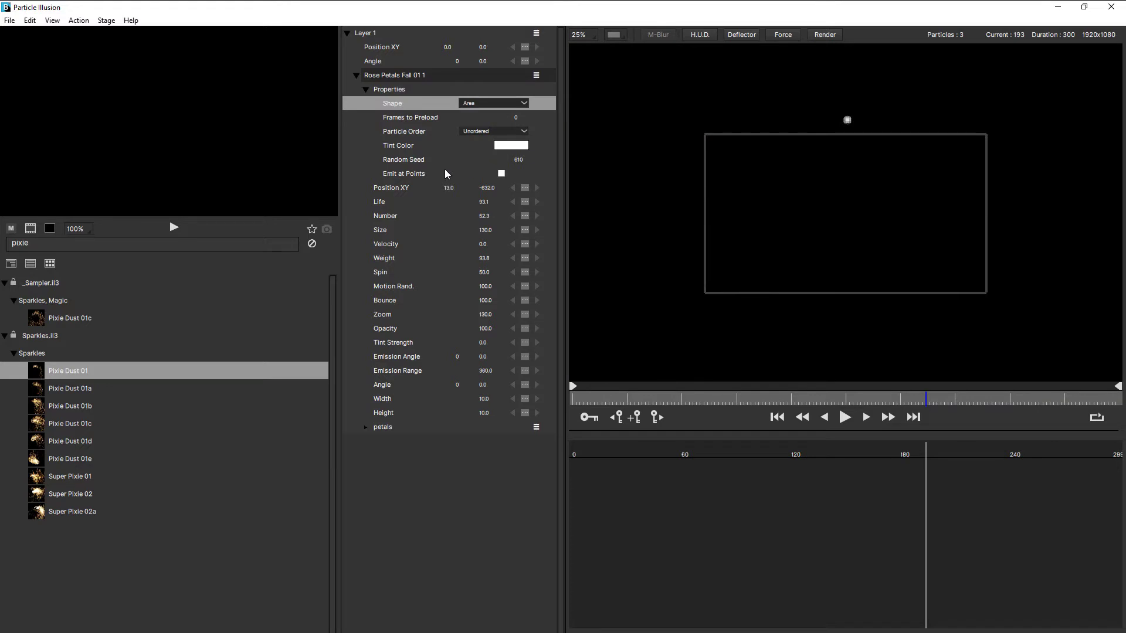
{"action": "left_click", "coordinate": [513, 102]}
{"action": "left_click", "coordinate": [507, 126]}
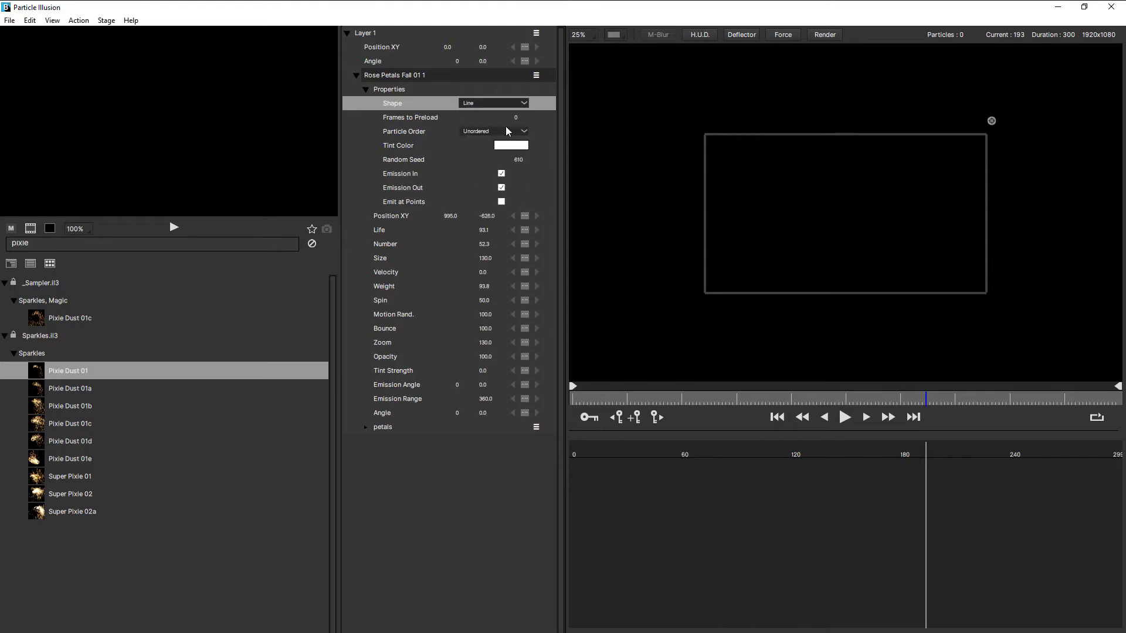
{"action": "left_click", "coordinate": [500, 103]}
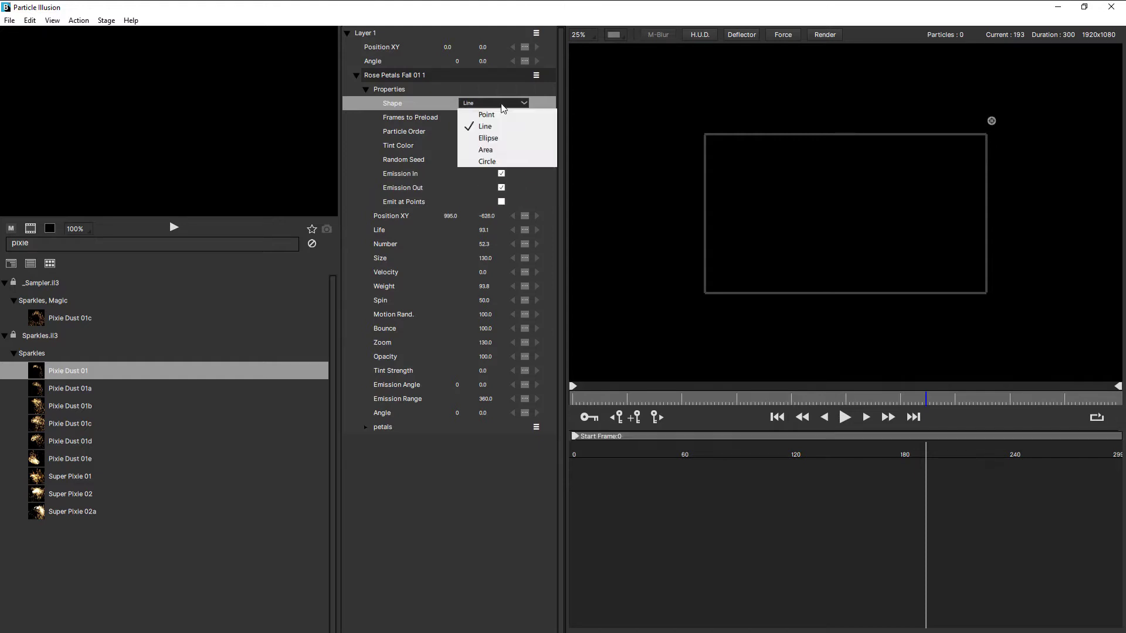
{"action": "left_click", "coordinate": [499, 116]}
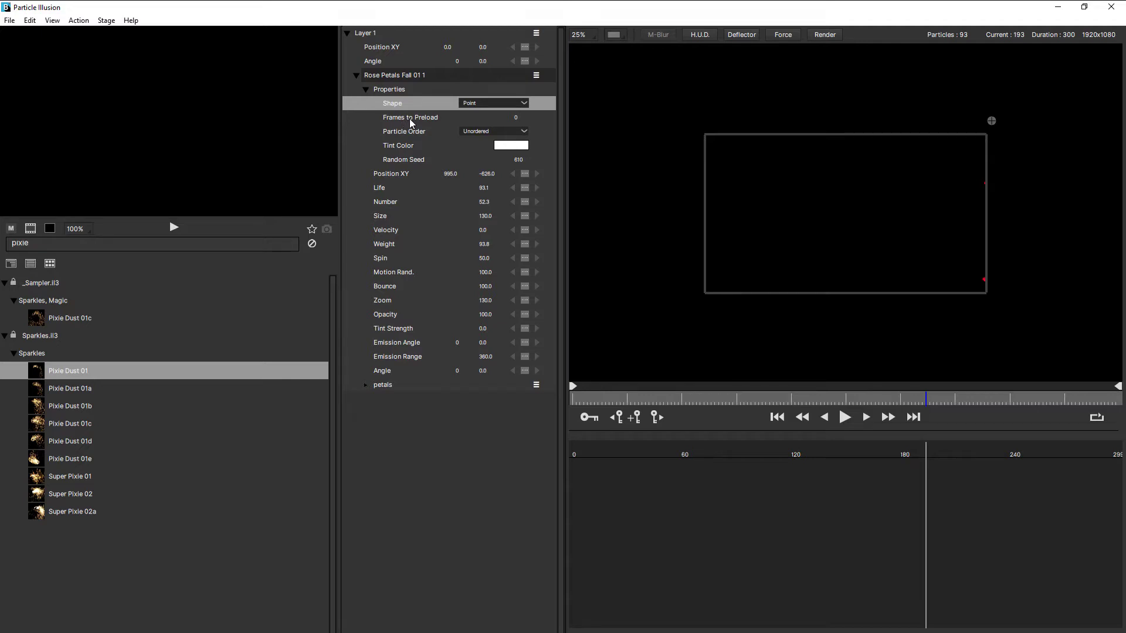
{"action": "left_click", "coordinate": [515, 118]}
{"action": "left_click_drag", "start_coordinate": [519, 119], "coordinate": [561, 116]}
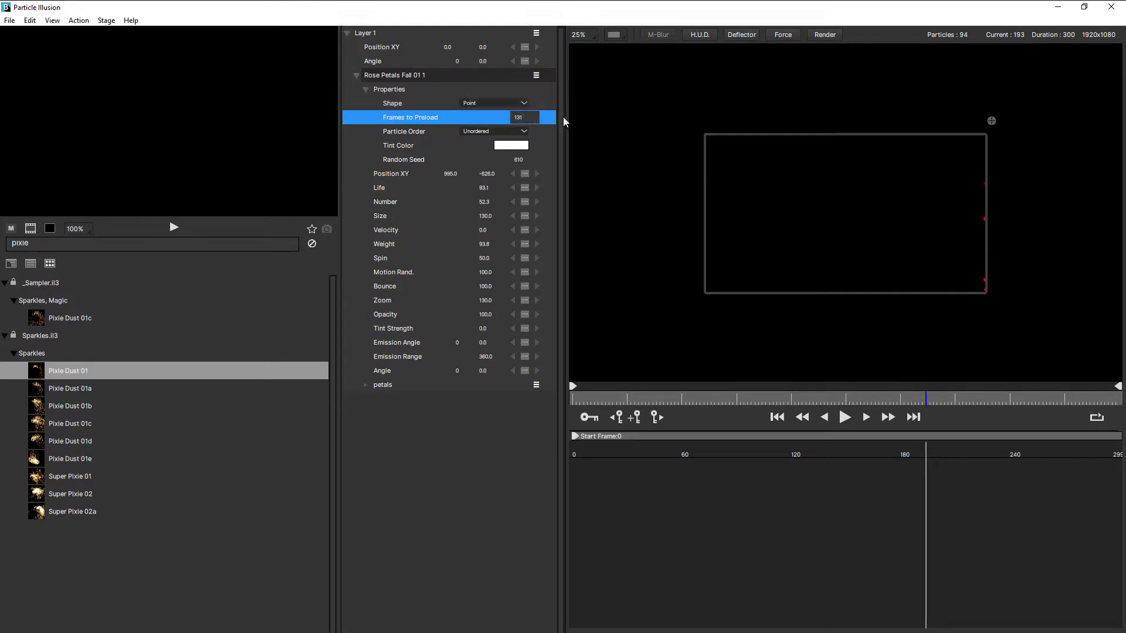
Restore a Line emitter across the frame top, set Frames to Preload to 73, and preview.
{"action": "left_click", "coordinate": [503, 102]}
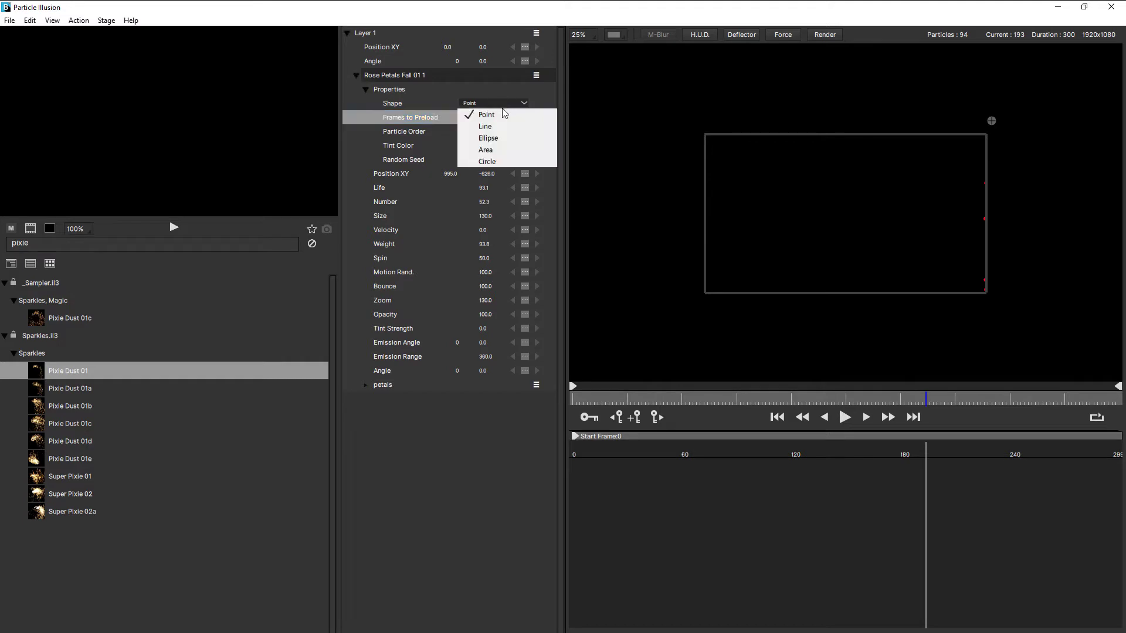
{"action": "left_click", "coordinate": [501, 123]}
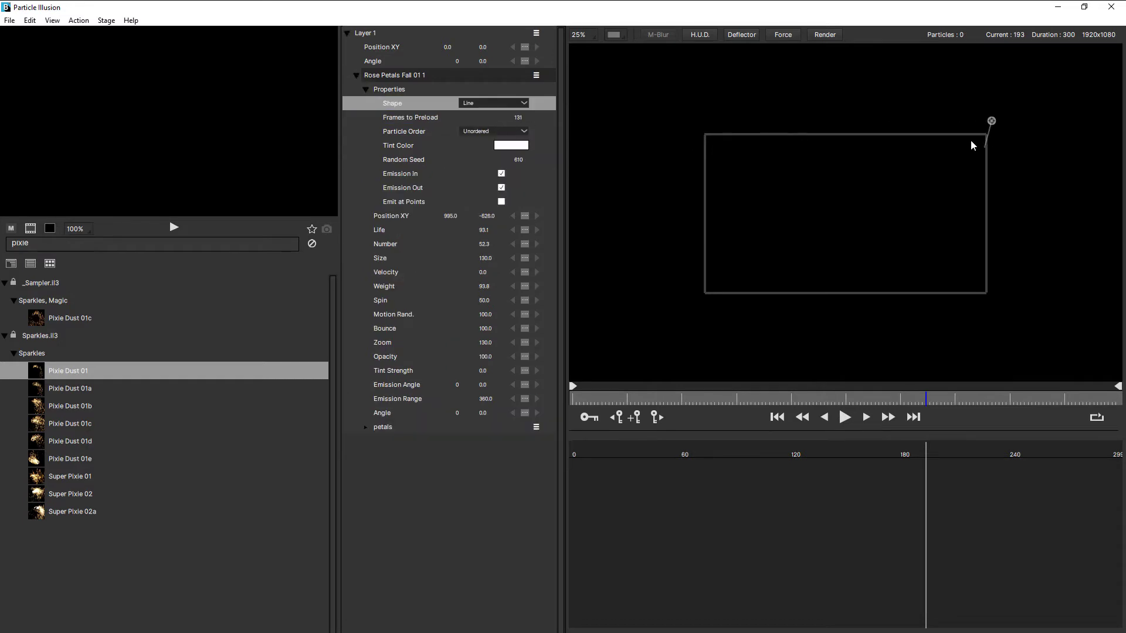
{"action": "left_click_drag", "start_coordinate": [991, 121], "coordinate": [696, 118]}
{"action": "left_click", "coordinate": [778, 418]}
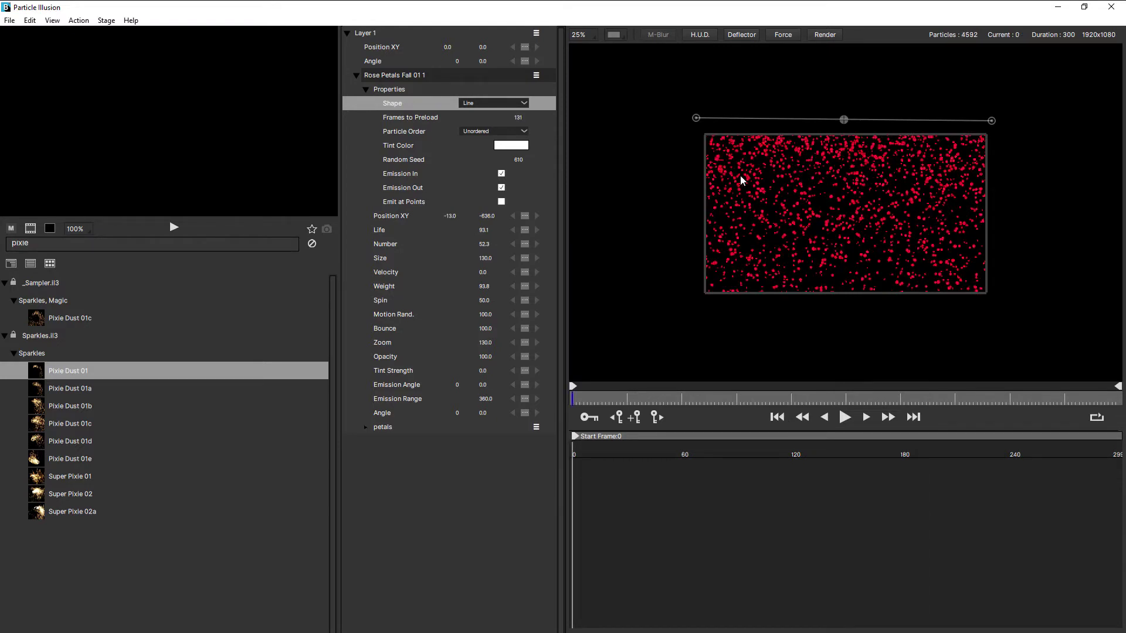
{"action": "left_click", "coordinate": [519, 117]}
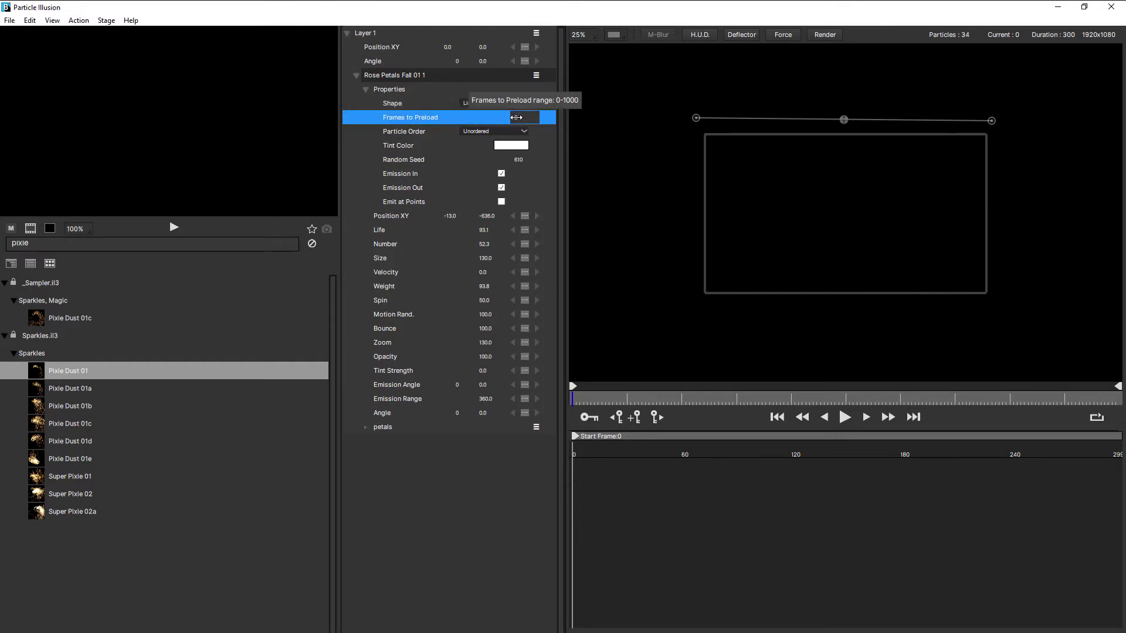
{"action": "left_click_drag", "start_coordinate": [519, 116], "coordinate": [559, 112]}
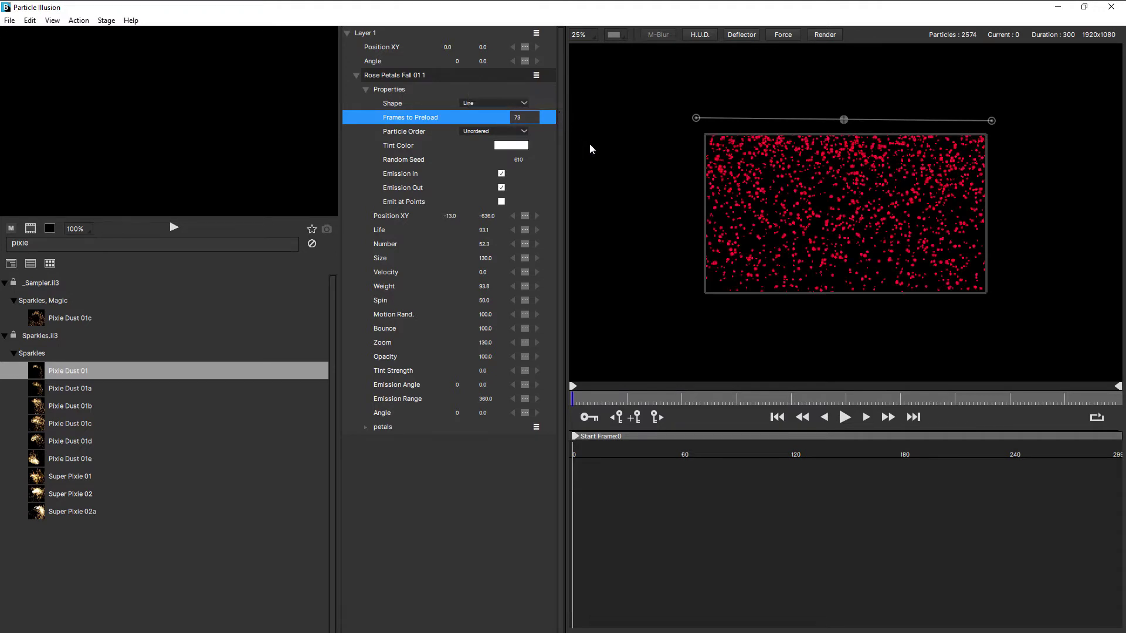
{"action": "left_click", "coordinate": [845, 418]}
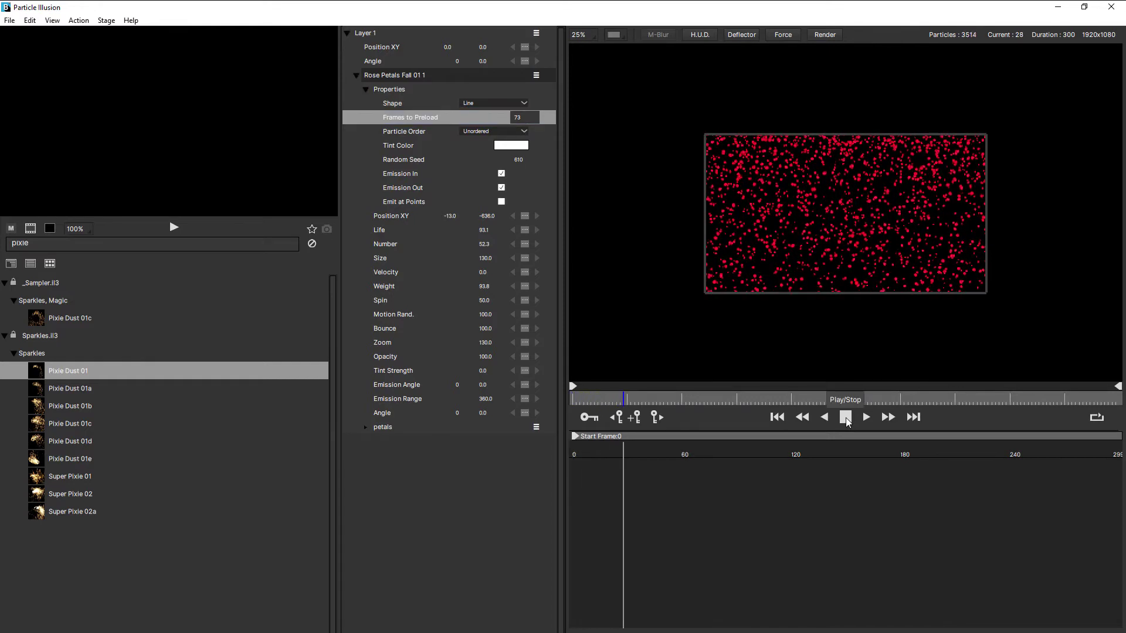
{"action": "left_click", "coordinate": [845, 417]}
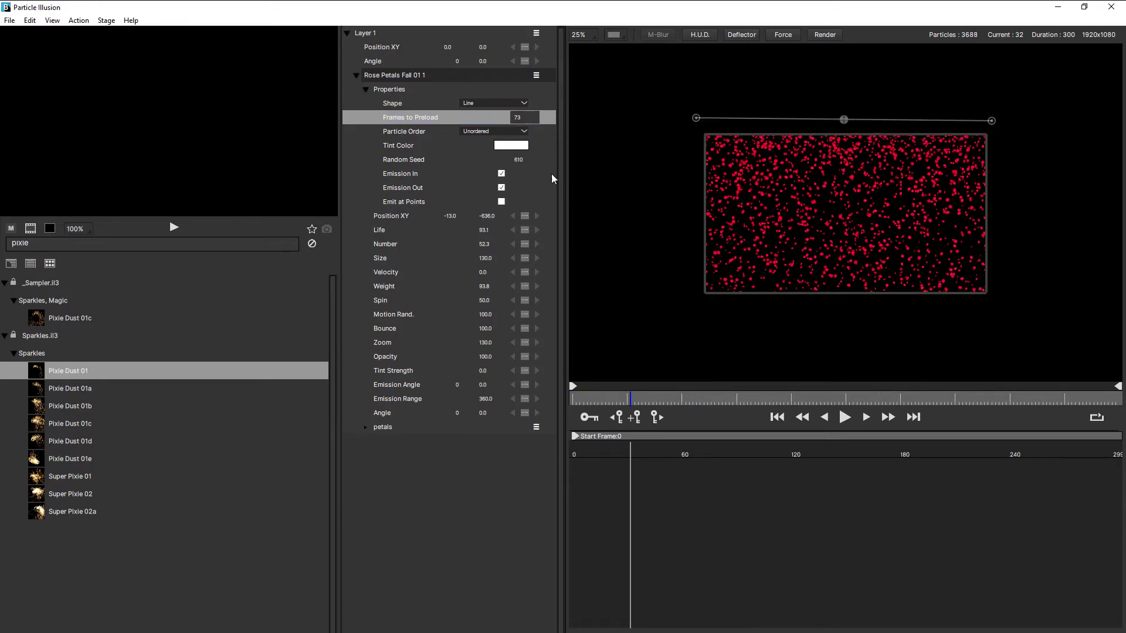
{"action": "left_click", "coordinate": [515, 133]}
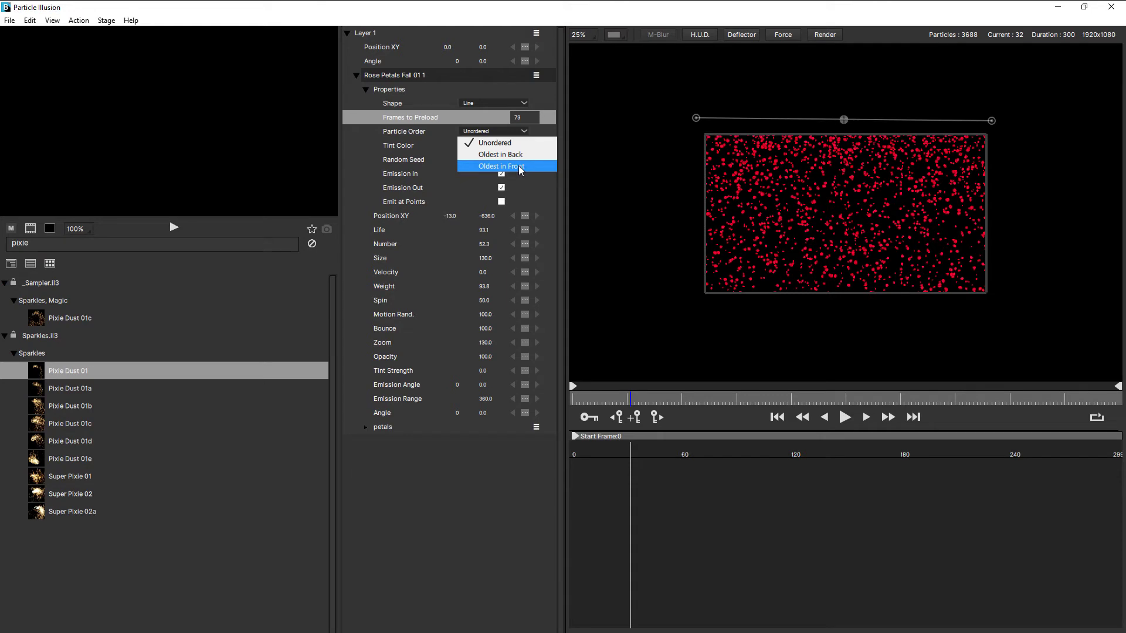
{"action": "left_click", "coordinate": [387, 147]}
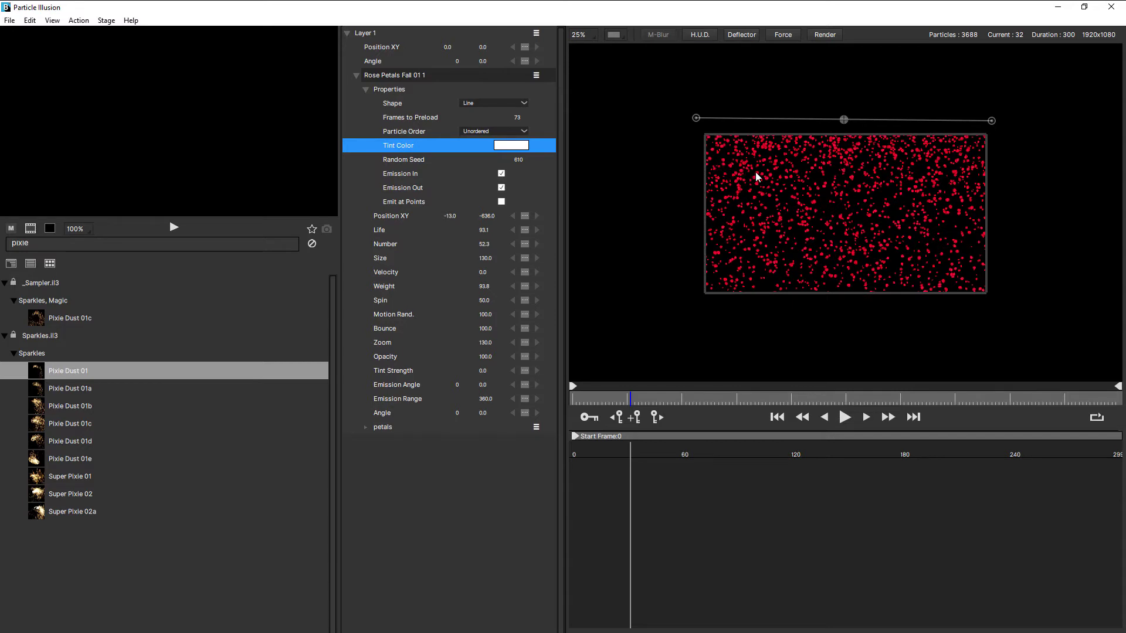
{"action": "left_click", "coordinate": [509, 145]}
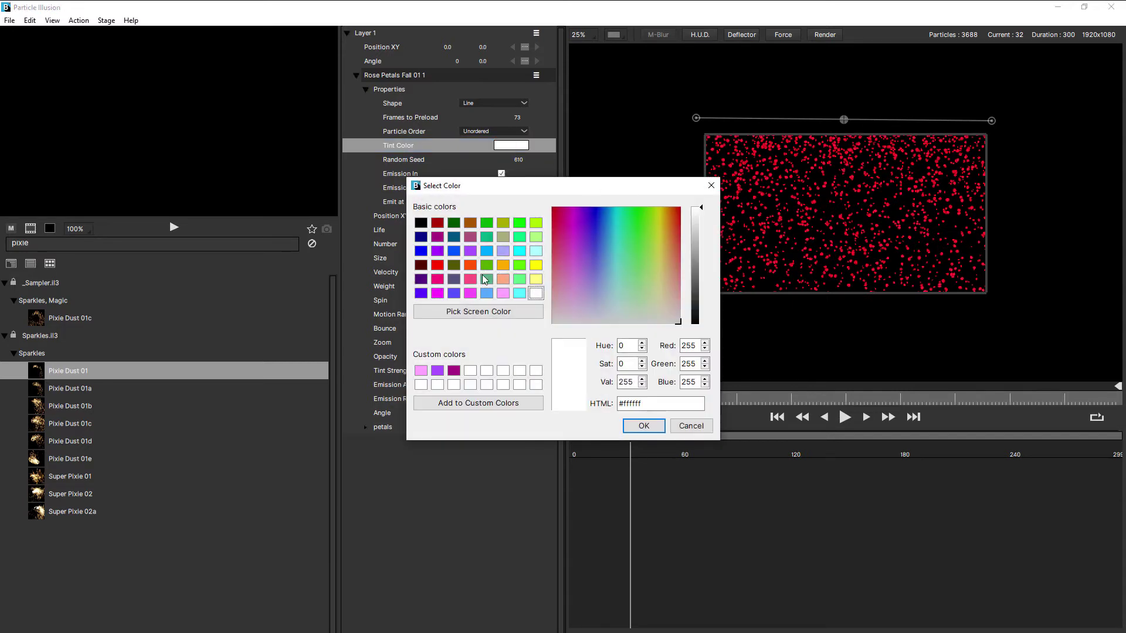
{"action": "left_click", "coordinate": [534, 267]}
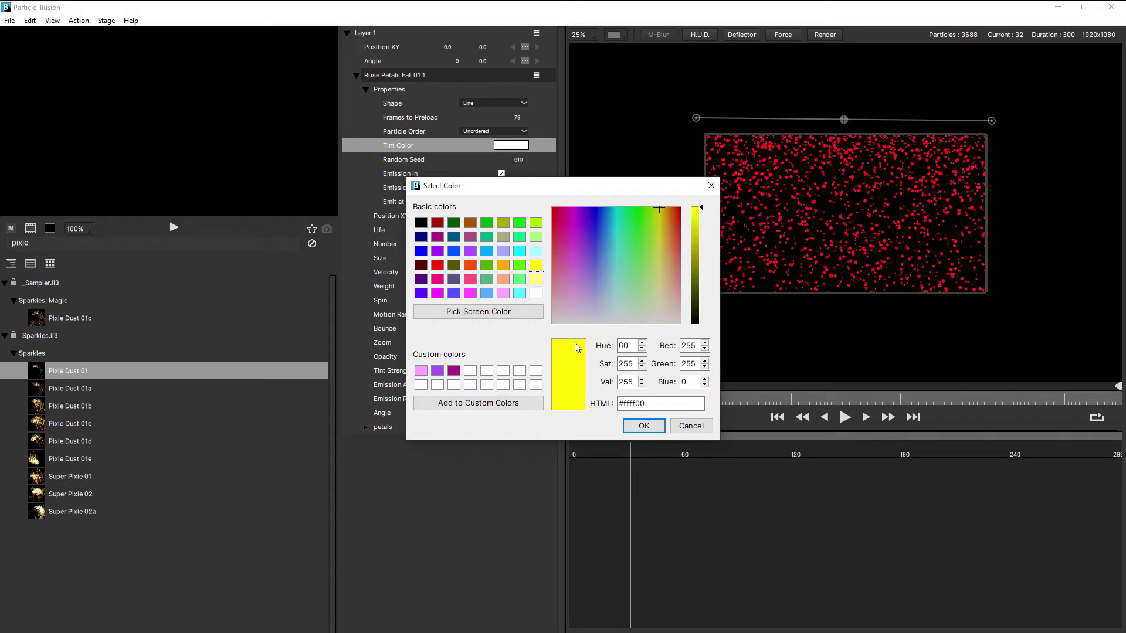
{"action": "left_click", "coordinate": [647, 426]}
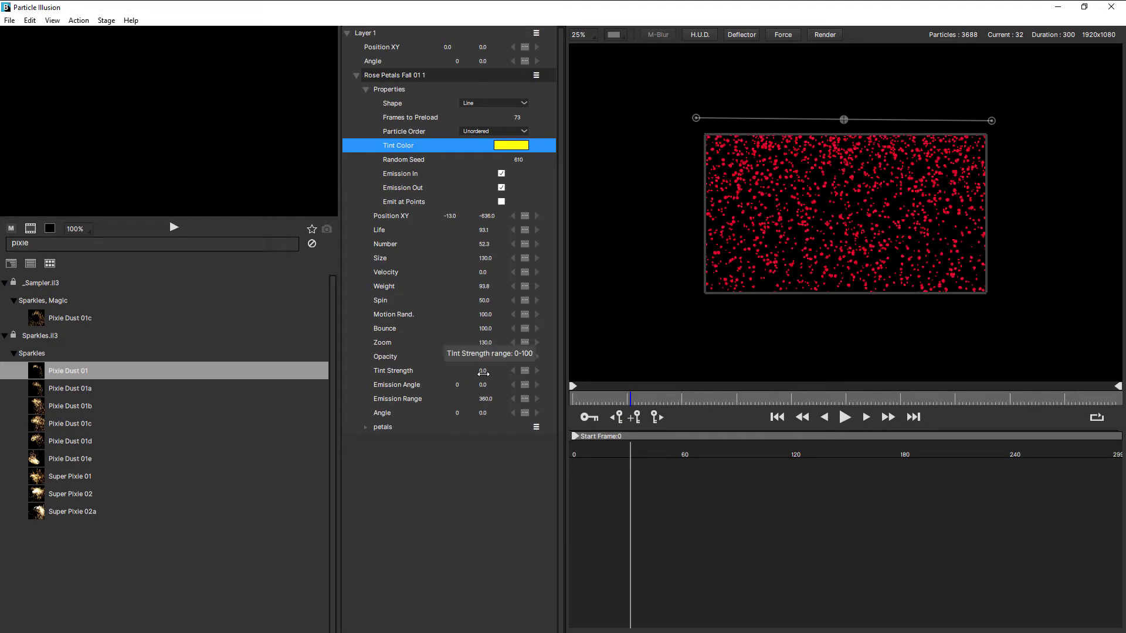
{"action": "left_click_drag", "start_coordinate": [484, 370], "coordinate": [708, 376]}
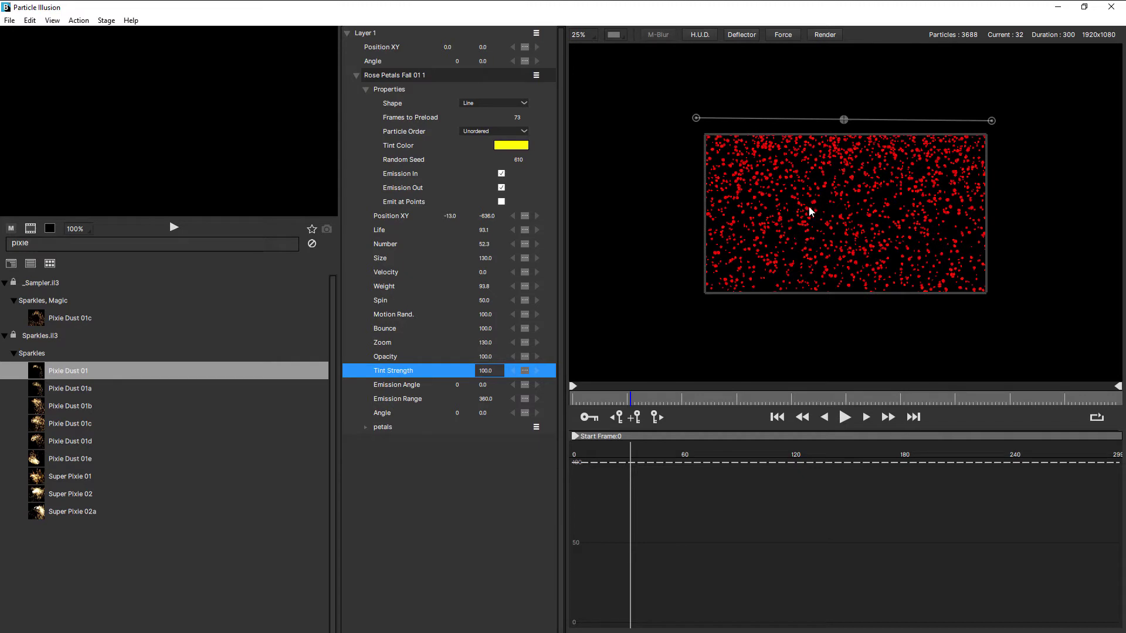
{"action": "key", "text": "ctrl+z"}
{"action": "key", "text": "ctrl+z"}
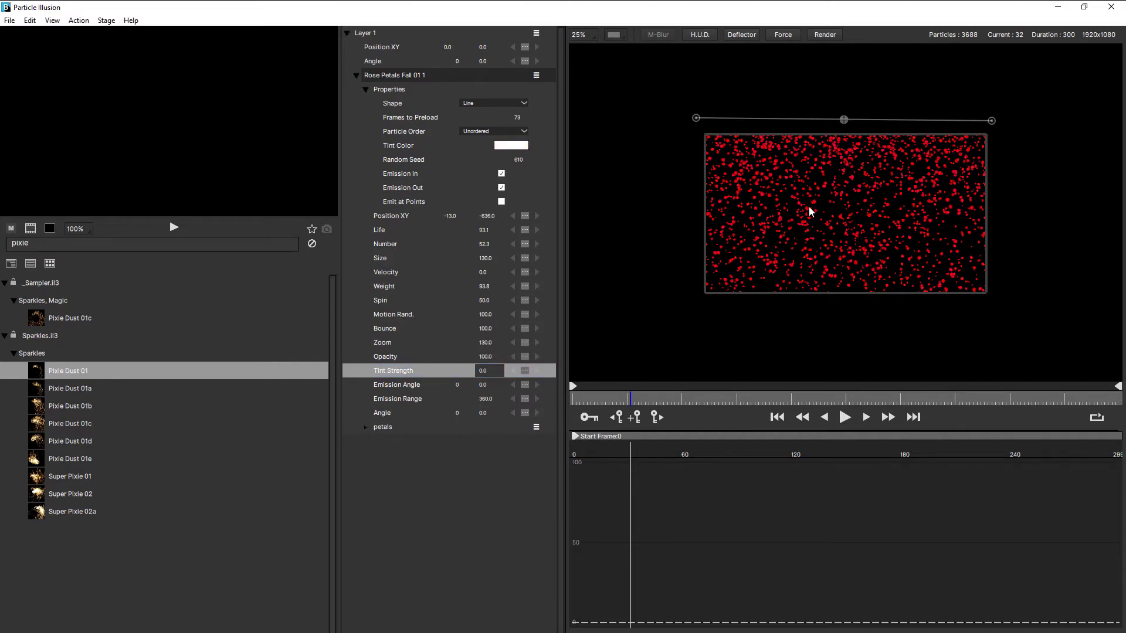
Apply the basic blur shape image to the petals particle type.
{"action": "left_click", "coordinate": [363, 427]}
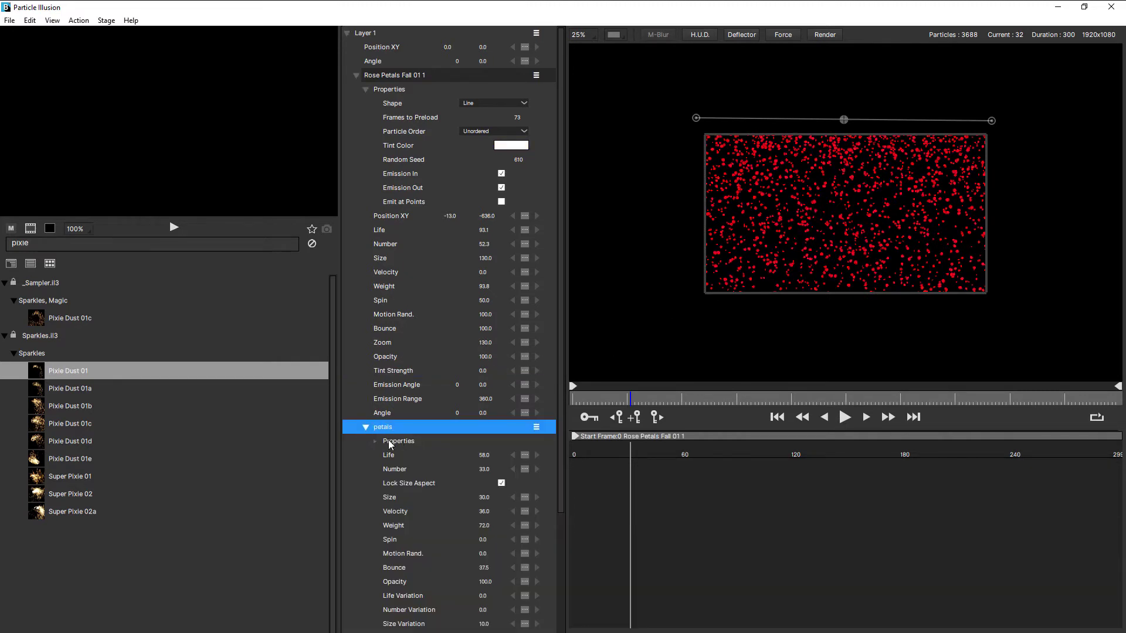
{"action": "left_click", "coordinate": [375, 442]}
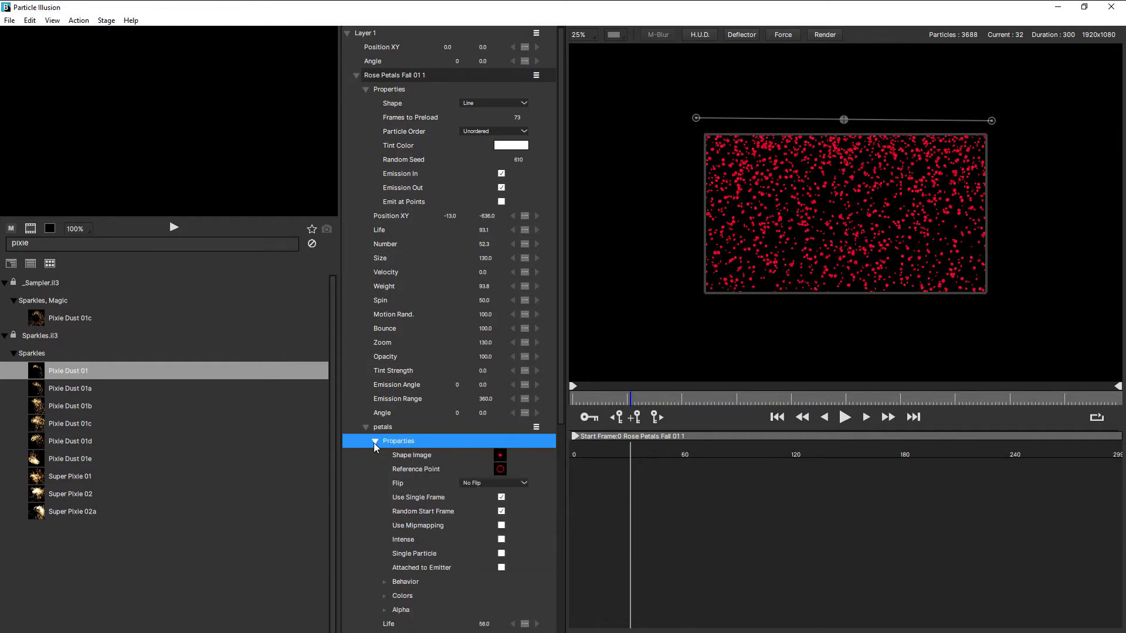
{"action": "double_click", "coordinate": [500, 456]}
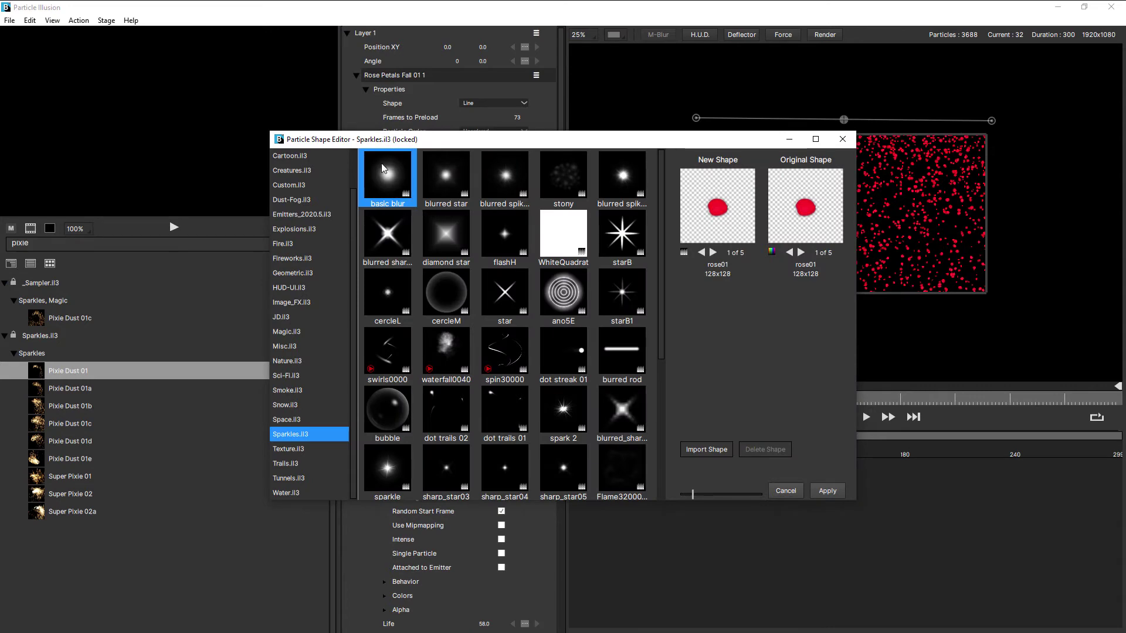
{"action": "left_click", "coordinate": [384, 171]}
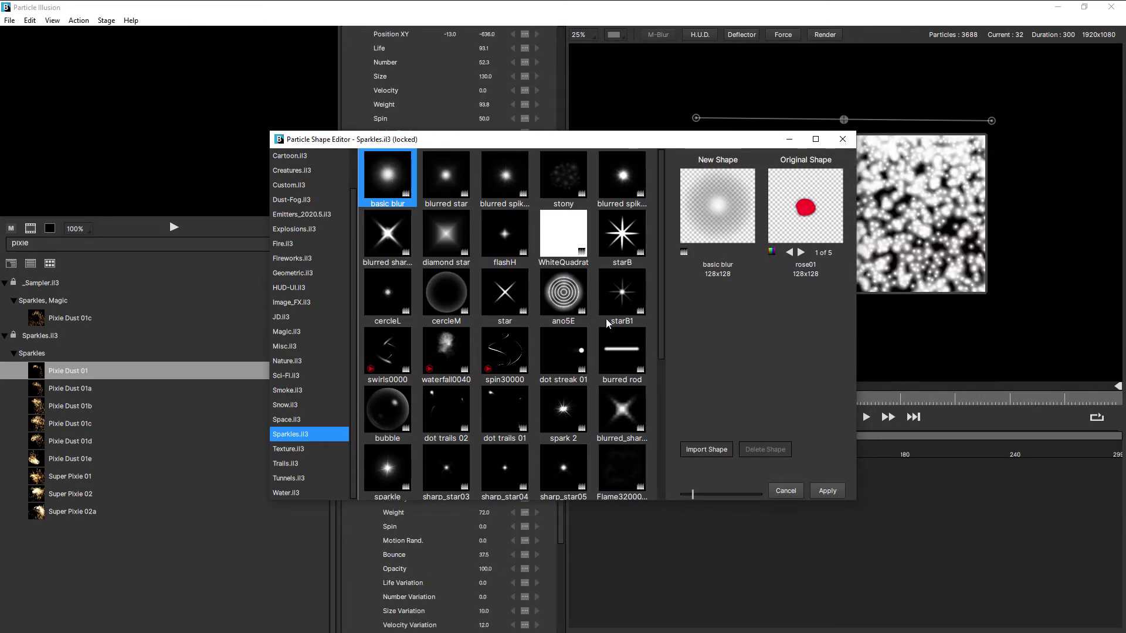
{"action": "left_click", "coordinate": [827, 491]}
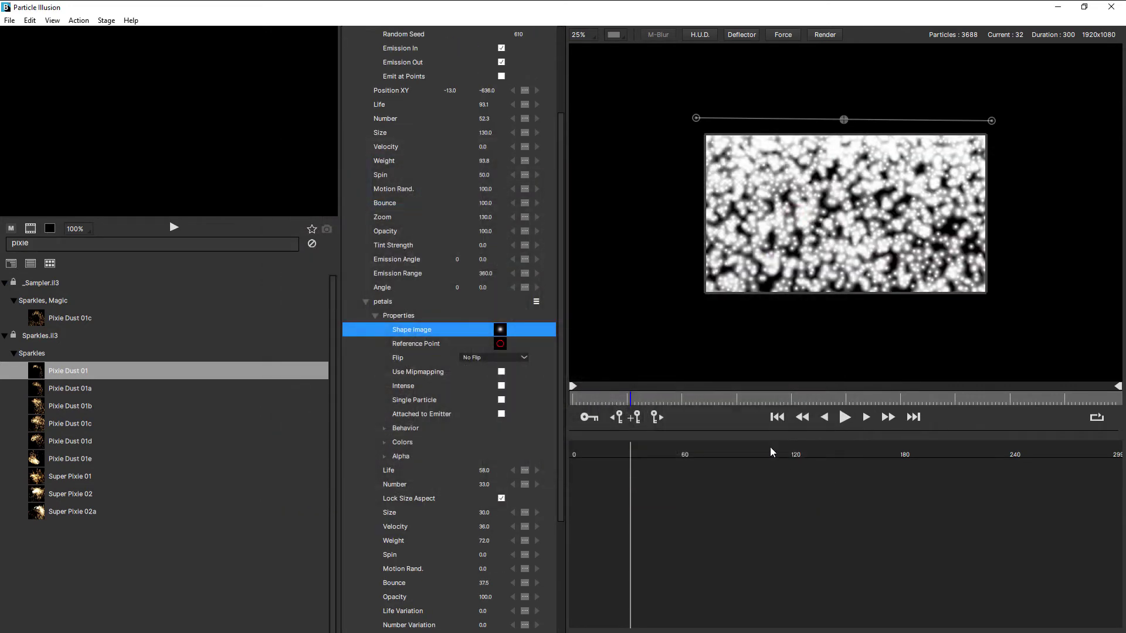
{"action": "left_click_drag", "start_coordinate": [561, 240], "coordinate": [559, 100]}
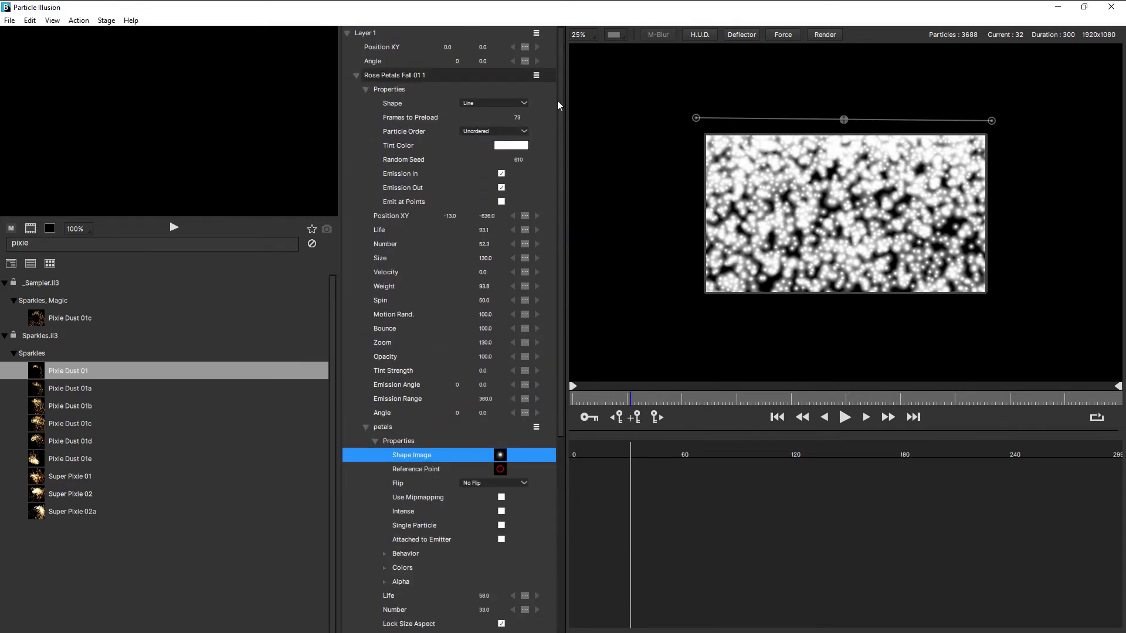
Trial a yellow tint with raised Tint Strength, undo both changes, and collapse the petals group.
{"action": "left_click", "coordinate": [519, 144]}
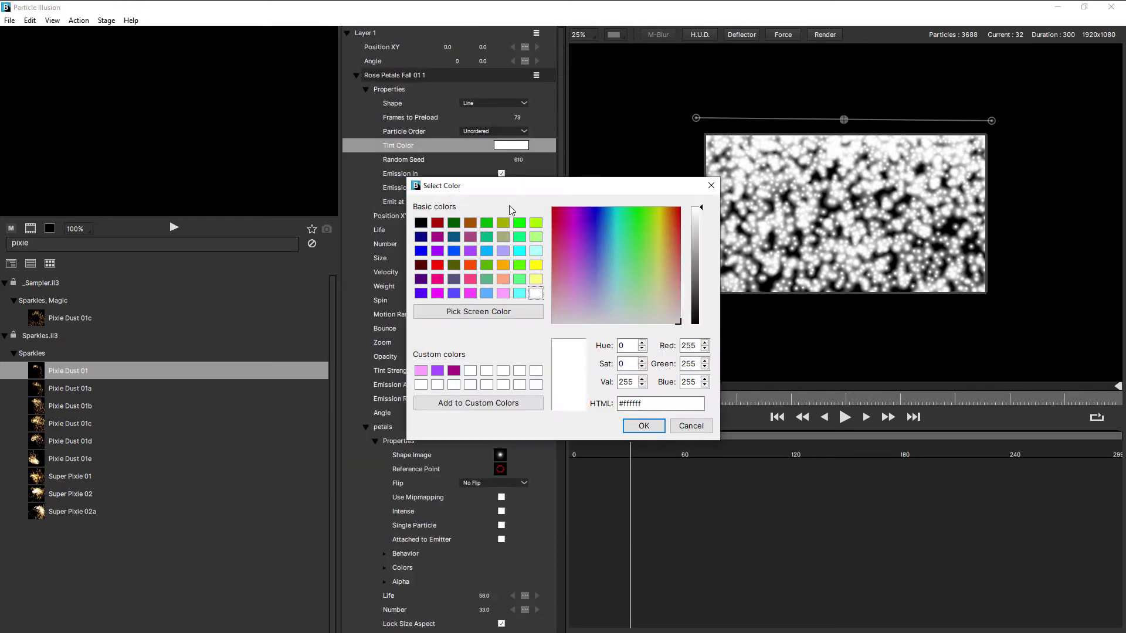
{"action": "left_click", "coordinate": [534, 267]}
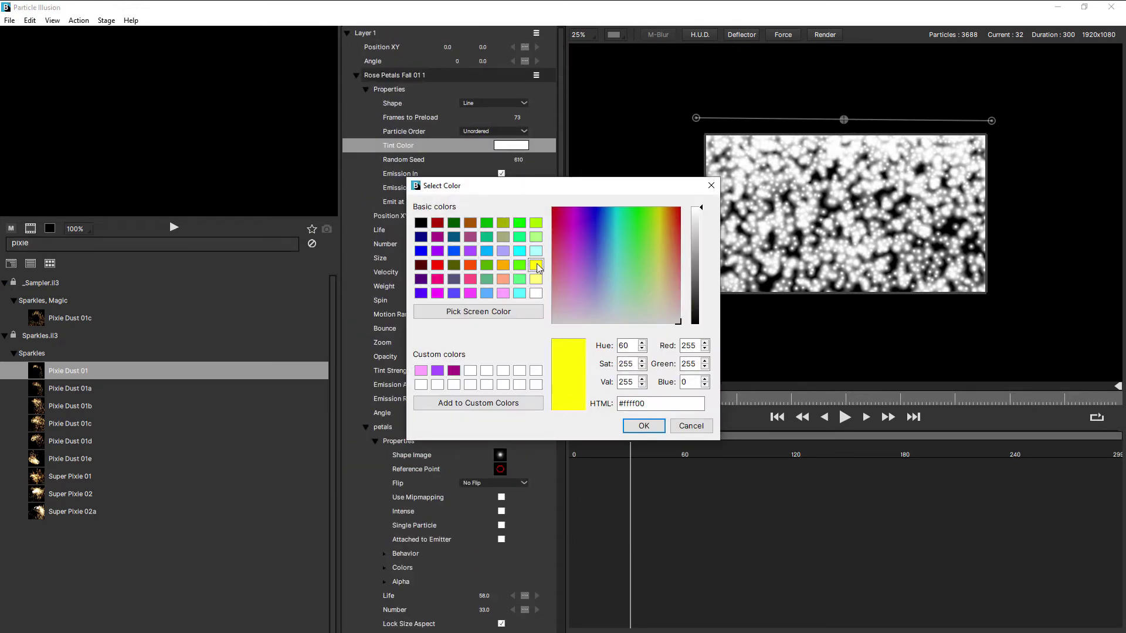
{"action": "left_click", "coordinate": [644, 425]}
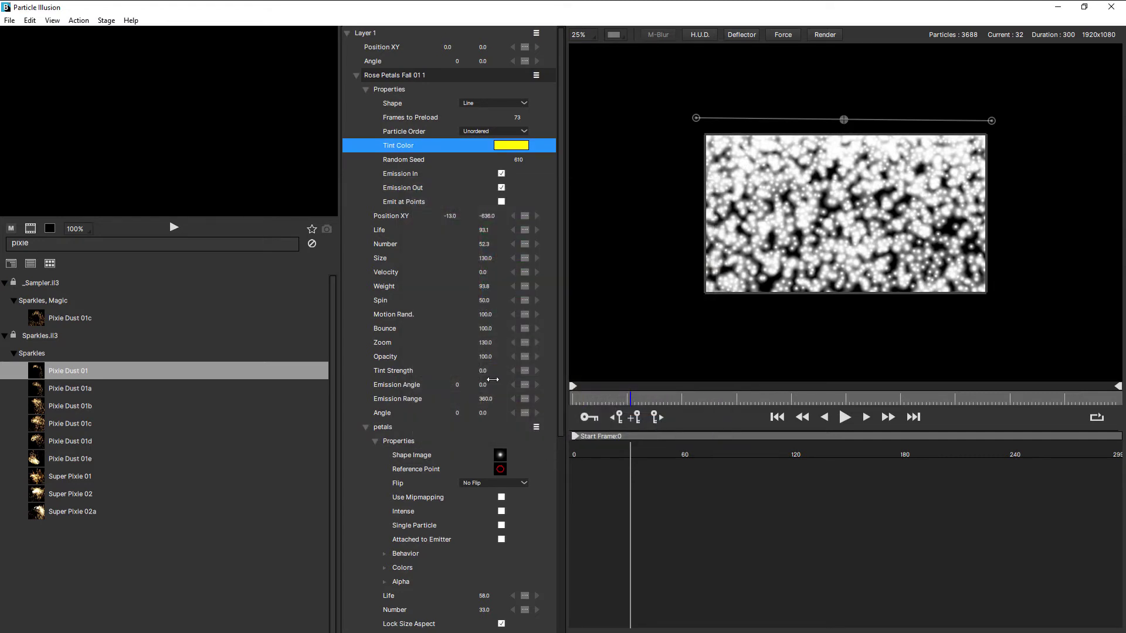
{"action": "left_click_drag", "start_coordinate": [482, 371], "coordinate": [653, 377]}
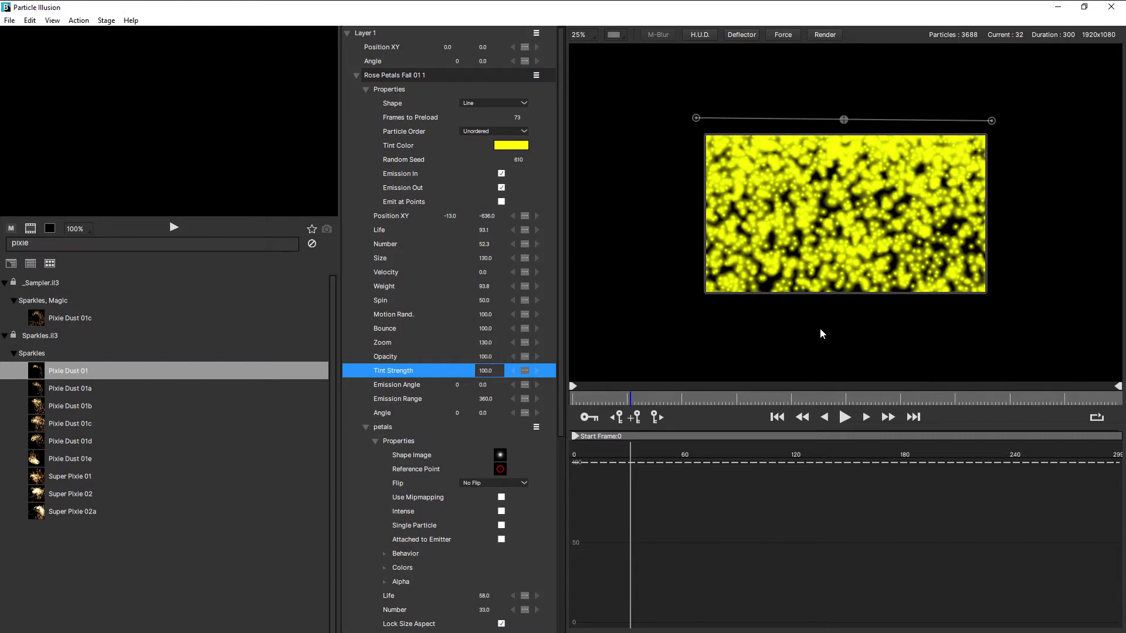
{"action": "key", "text": "ctrl+z"}
{"action": "key", "text": "ctrl+z"}
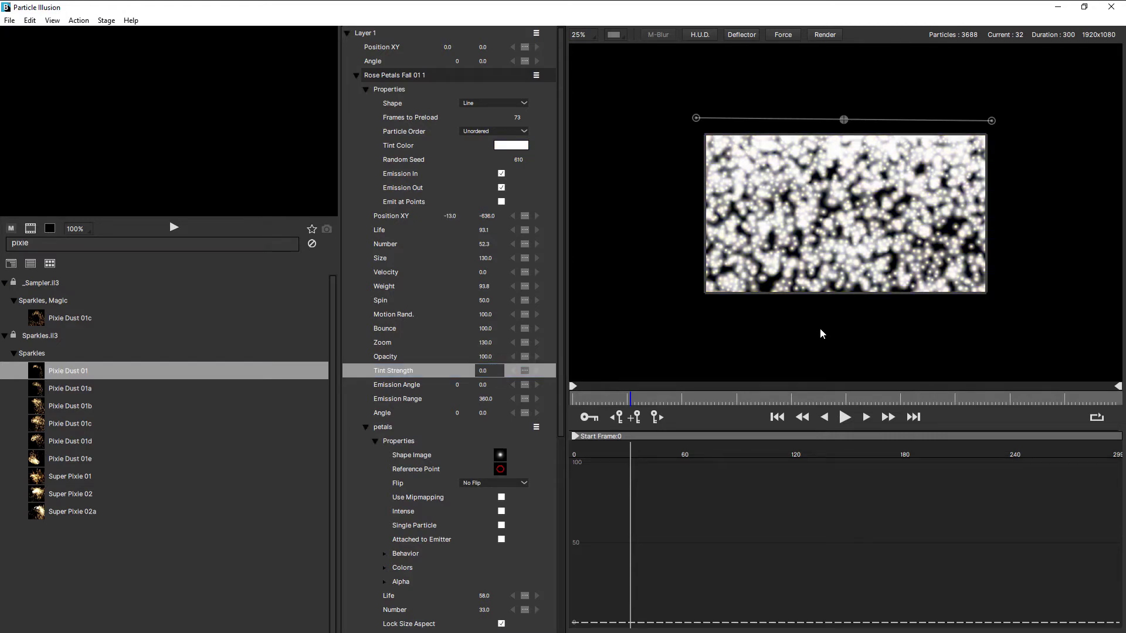
{"action": "key", "text": "ctrl+z"}
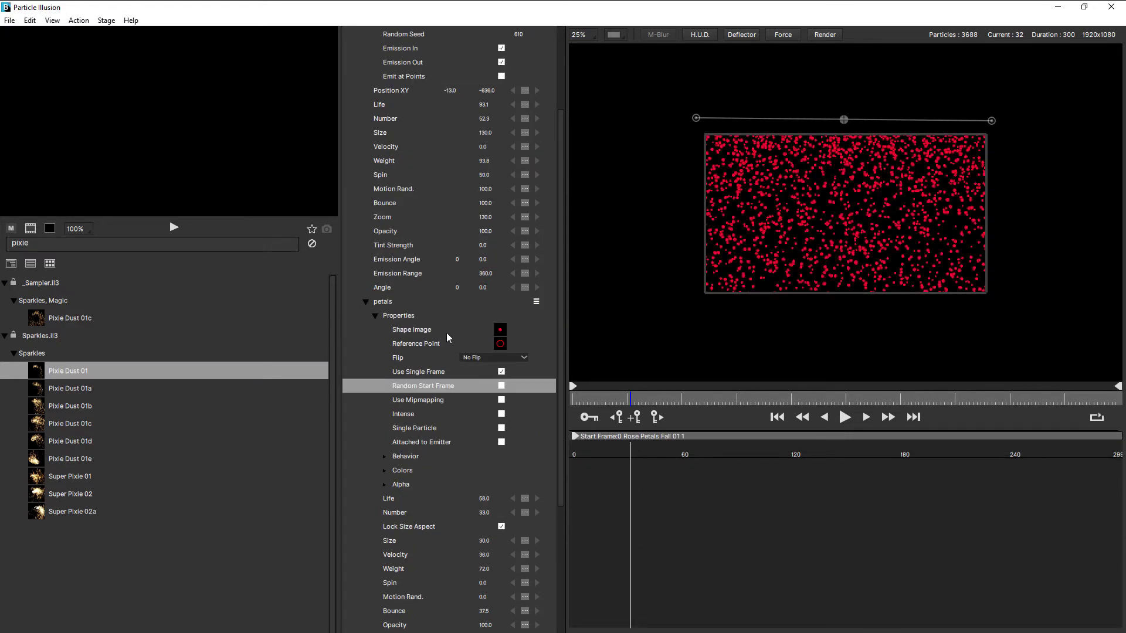
{"action": "left_click", "coordinate": [365, 302]}
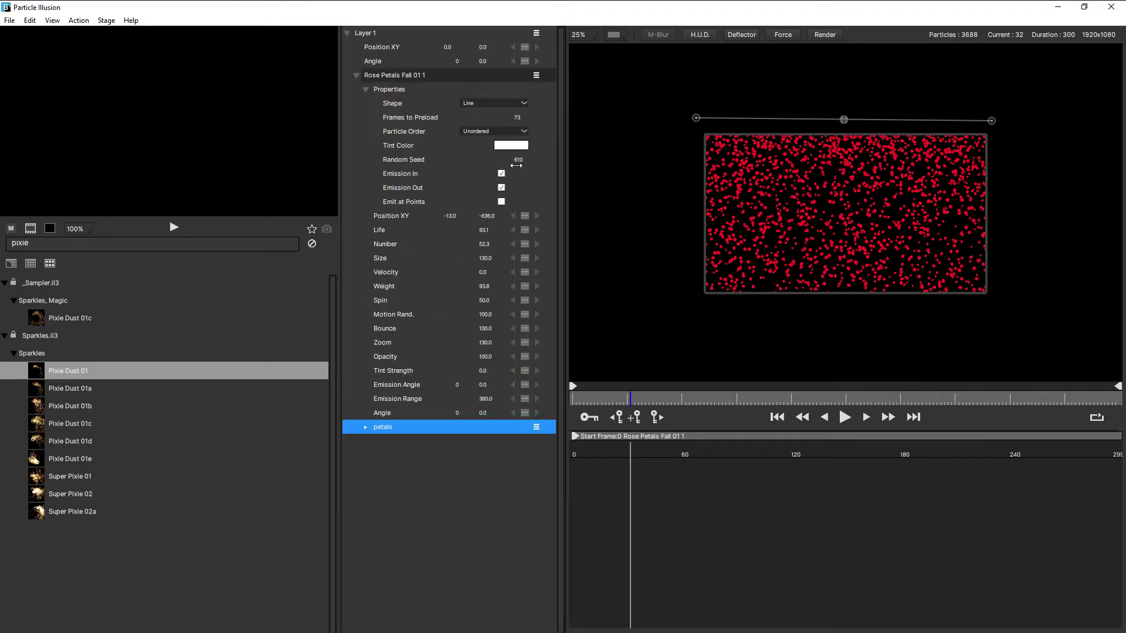
{"action": "left_click_drag", "start_coordinate": [520, 160], "coordinate": [531, 158]}
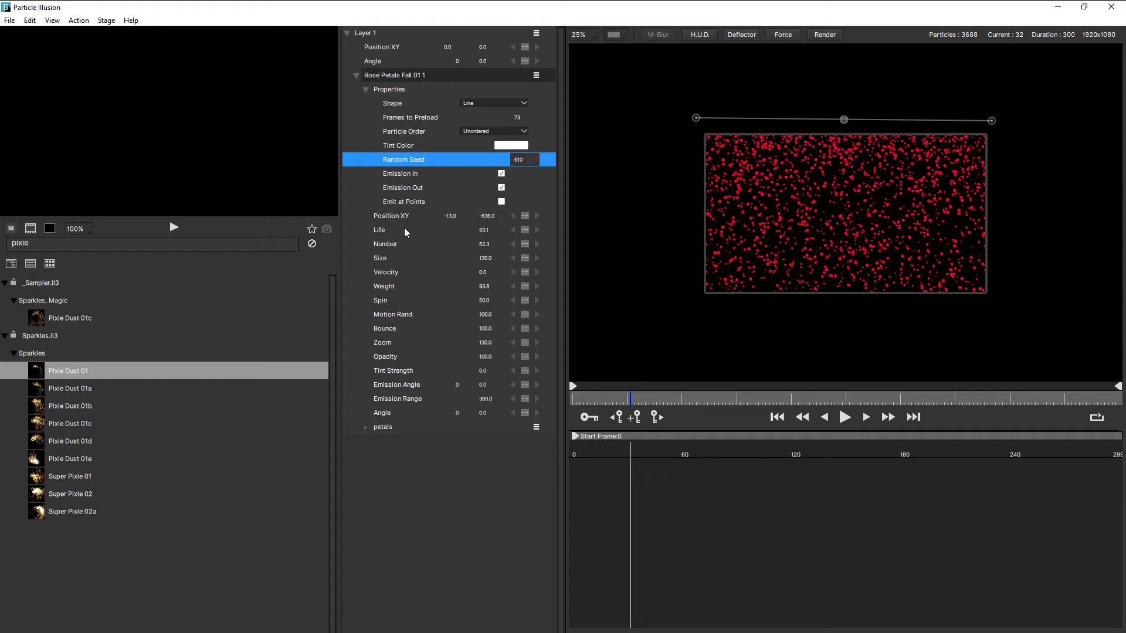
Duplicate the petals particle type.
{"action": "left_click", "coordinate": [388, 429]}
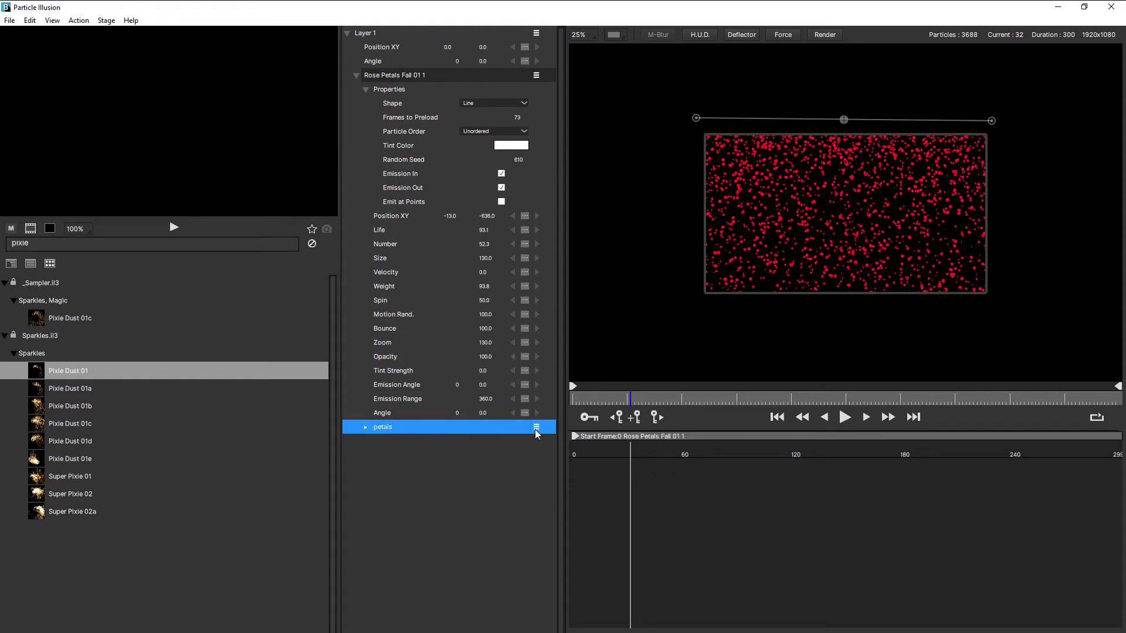
{"action": "left_click", "coordinate": [536, 428]}
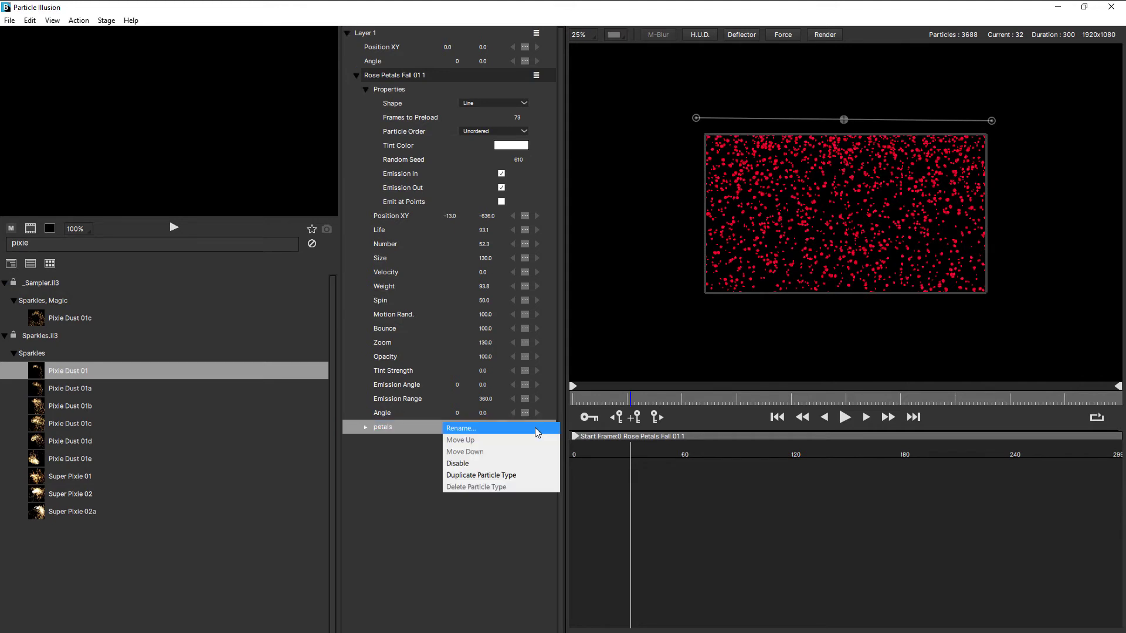
{"action": "left_click", "coordinate": [516, 476]}
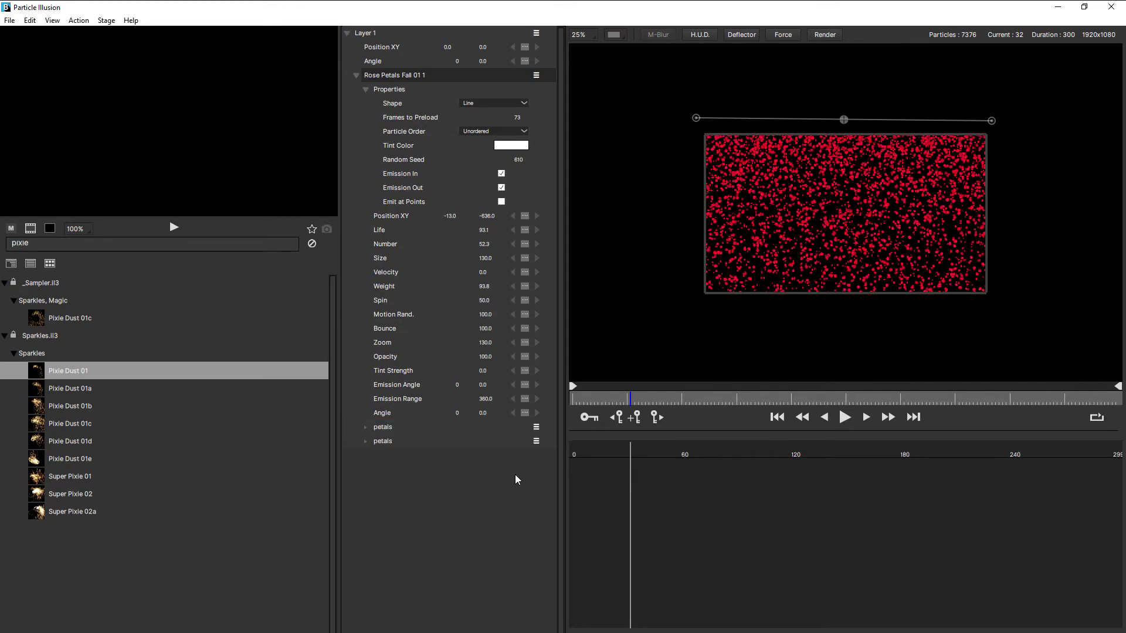
Give the first petals particle type the blurred sharp star shape image.
{"action": "left_click", "coordinate": [365, 427]}
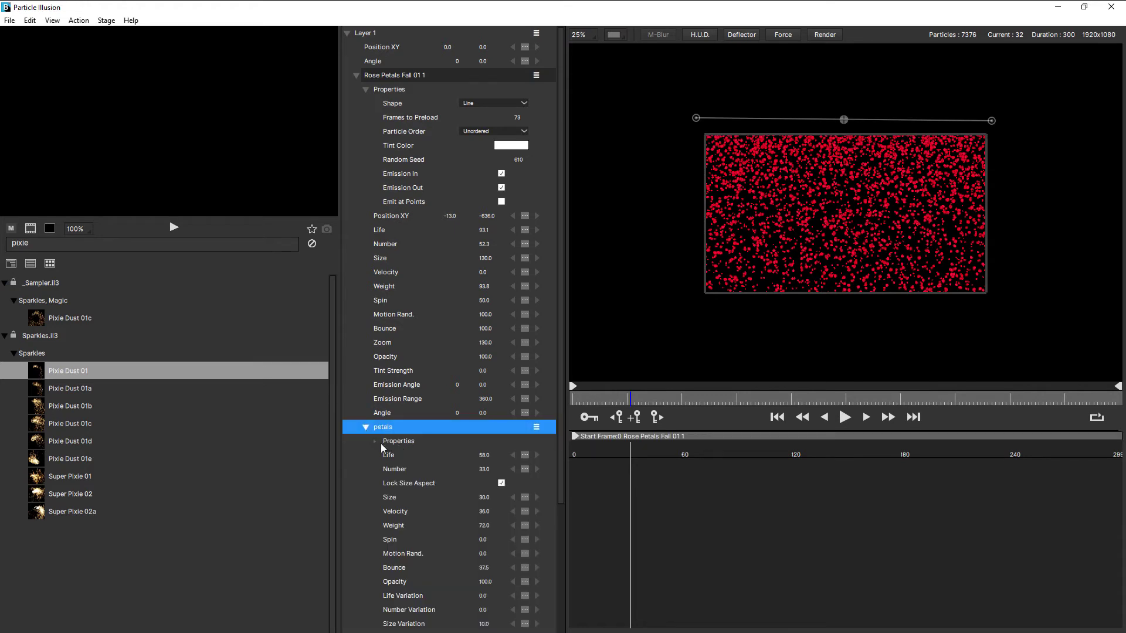
{"action": "left_click", "coordinate": [374, 441]}
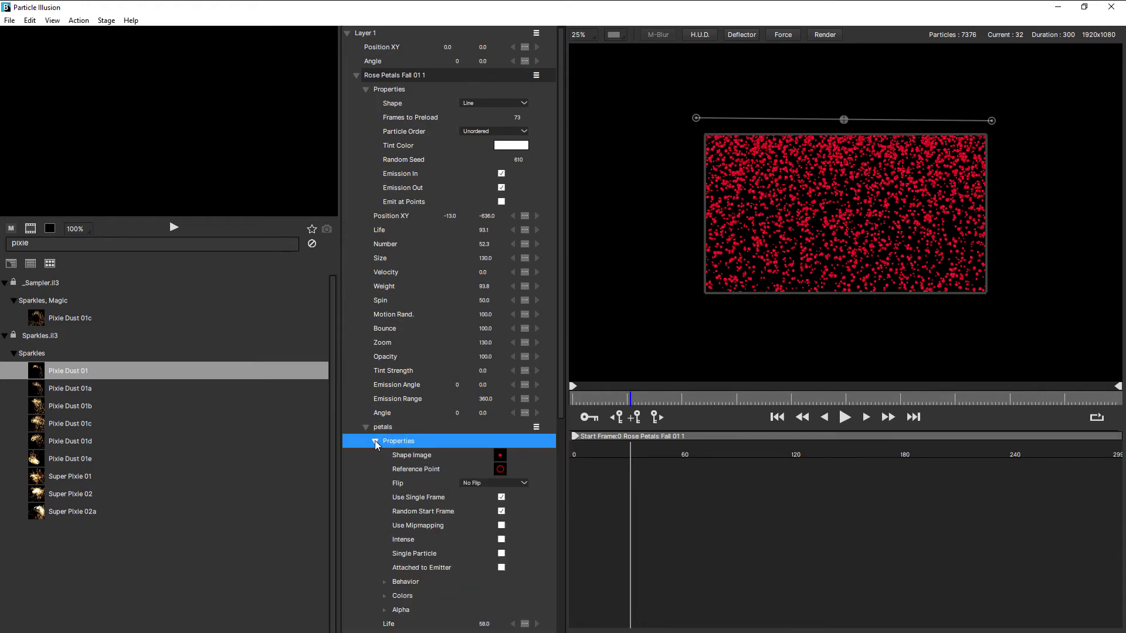
{"action": "left_click", "coordinate": [502, 460]}
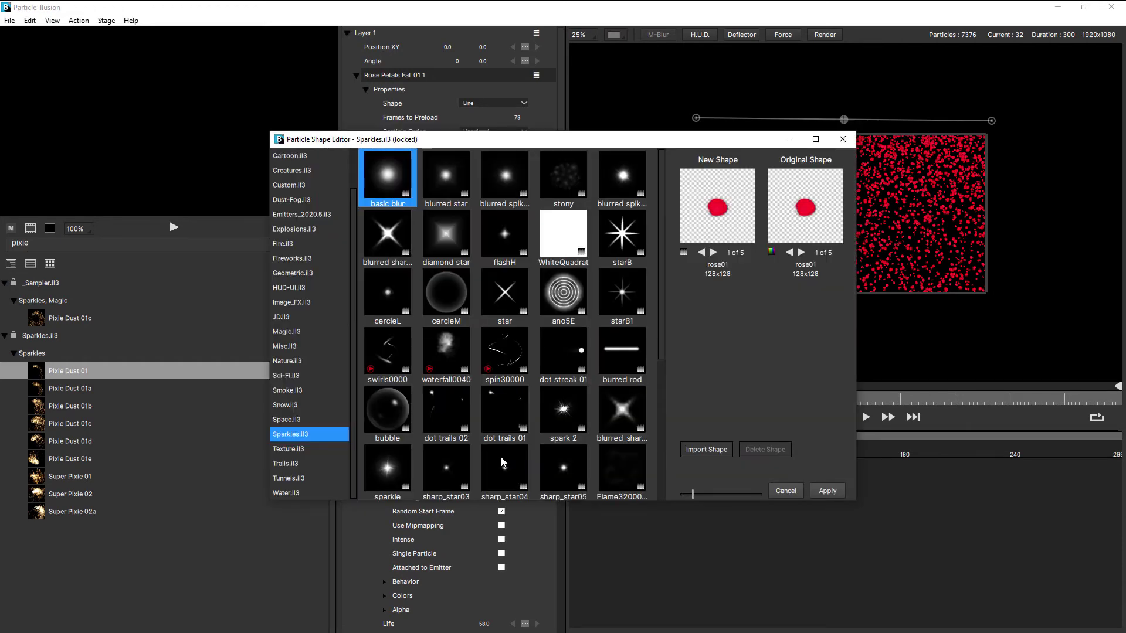
{"action": "left_click", "coordinate": [389, 233]}
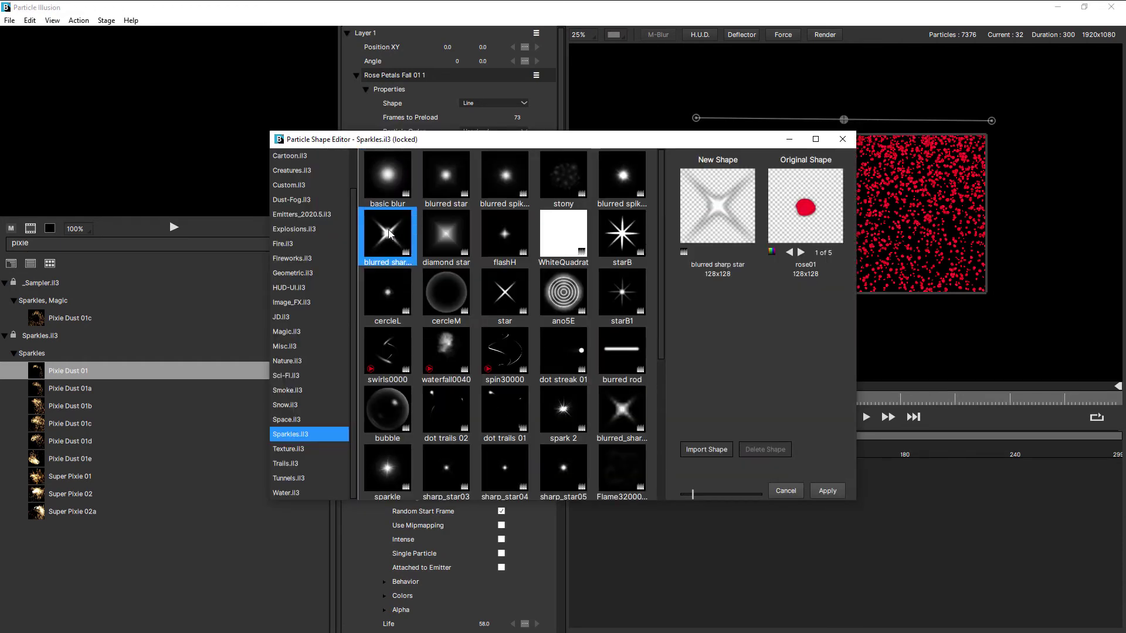
{"action": "left_click", "coordinate": [826, 491]}
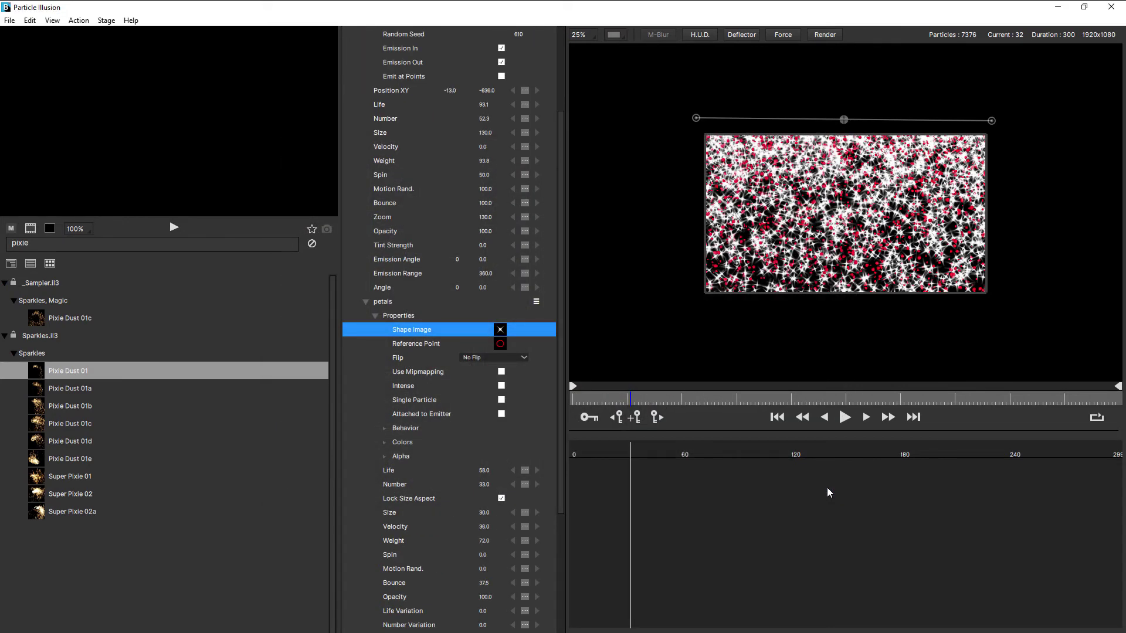
Shrink the star particles' Size to 11 and raise the emitter's Weight to 234.8.
{"action": "left_click_drag", "start_coordinate": [484, 513], "coordinate": [474, 521]}
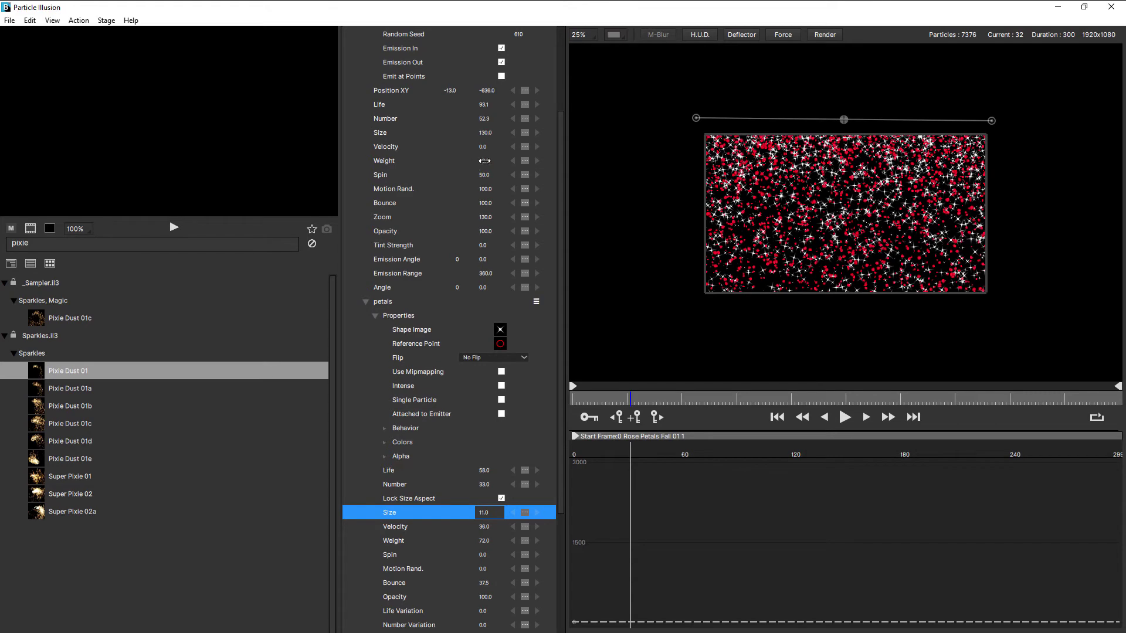
{"action": "left_click_drag", "start_coordinate": [484, 161], "coordinate": [557, 167]}
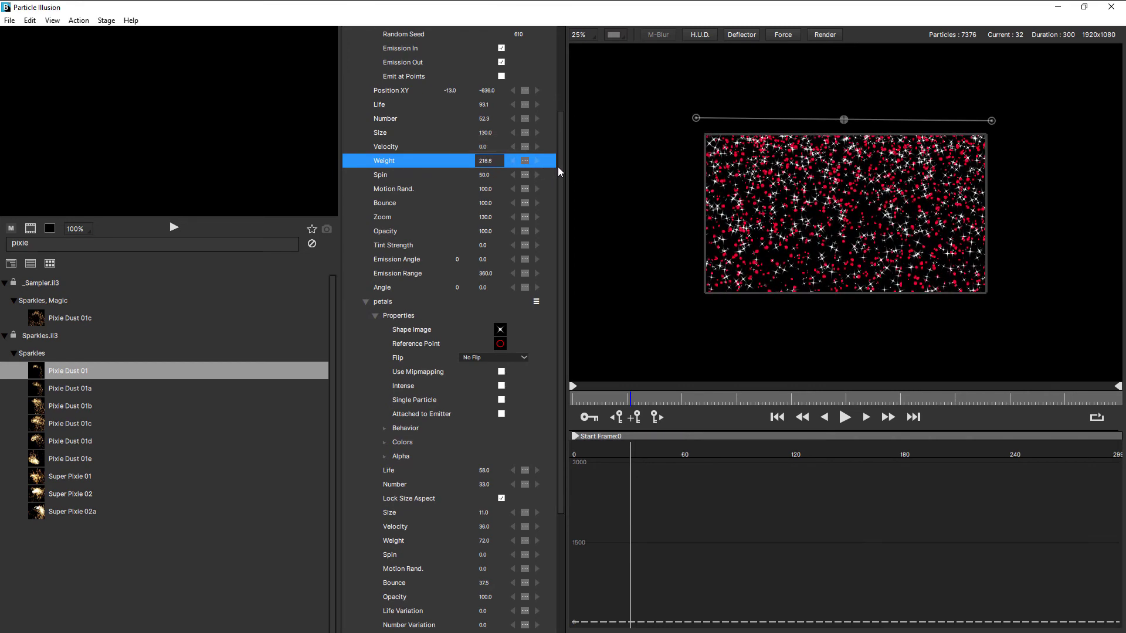
{"action": "left_click_drag", "start_coordinate": [484, 162], "coordinate": [493, 163]}
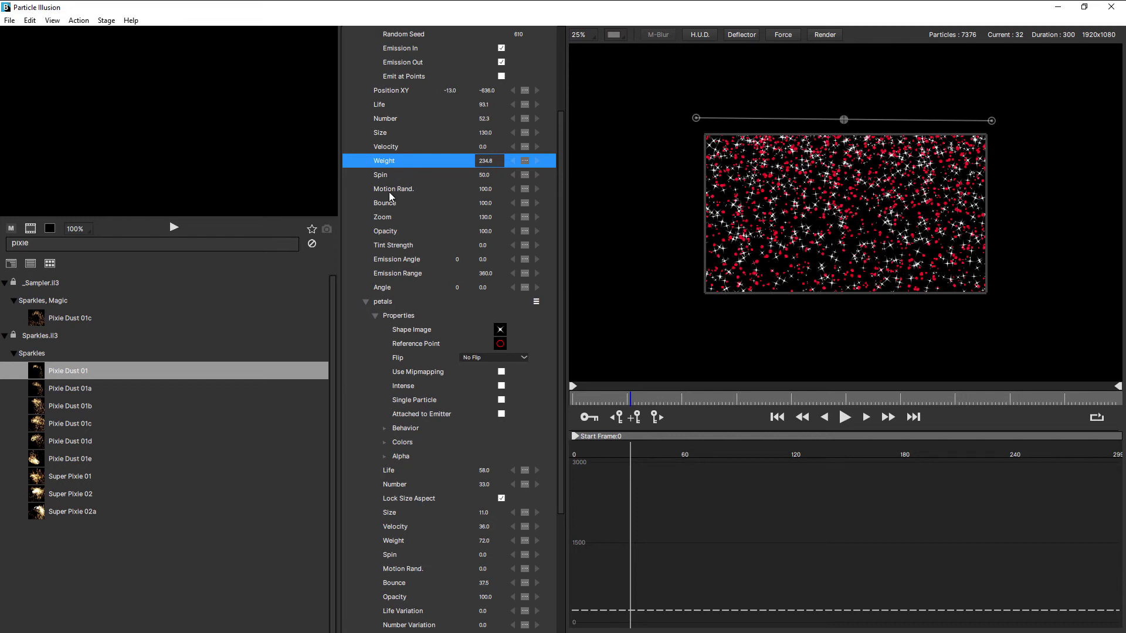
Set the star particles' Motion Rand. to 129 and the emitter's Motion Rand. to 193.
{"action": "mouse_move", "coordinate": [475, 192]}
{"action": "left_mouse_down"}
{"action": "mouse_move", "coordinate": [463, 190]}
{"action": "mouse_move", "coordinate": [560, 186]}
{"action": "mouse_move", "coordinate": [444, 196]}
{"action": "mouse_move", "coordinate": [527, 196]}
{"action": "mouse_move", "coordinate": [492, 193]}
{"action": "left_mouse_up"}
{"action": "key", "text": "ctrl+z"}
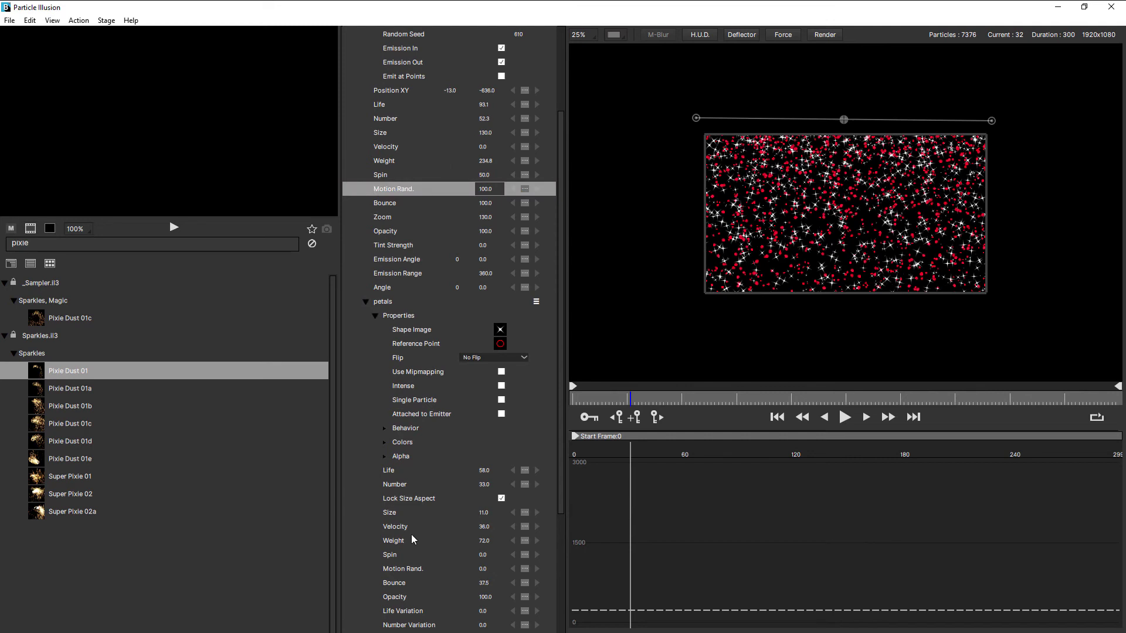
{"action": "left_click_drag", "start_coordinate": [483, 569], "coordinate": [564, 573]}
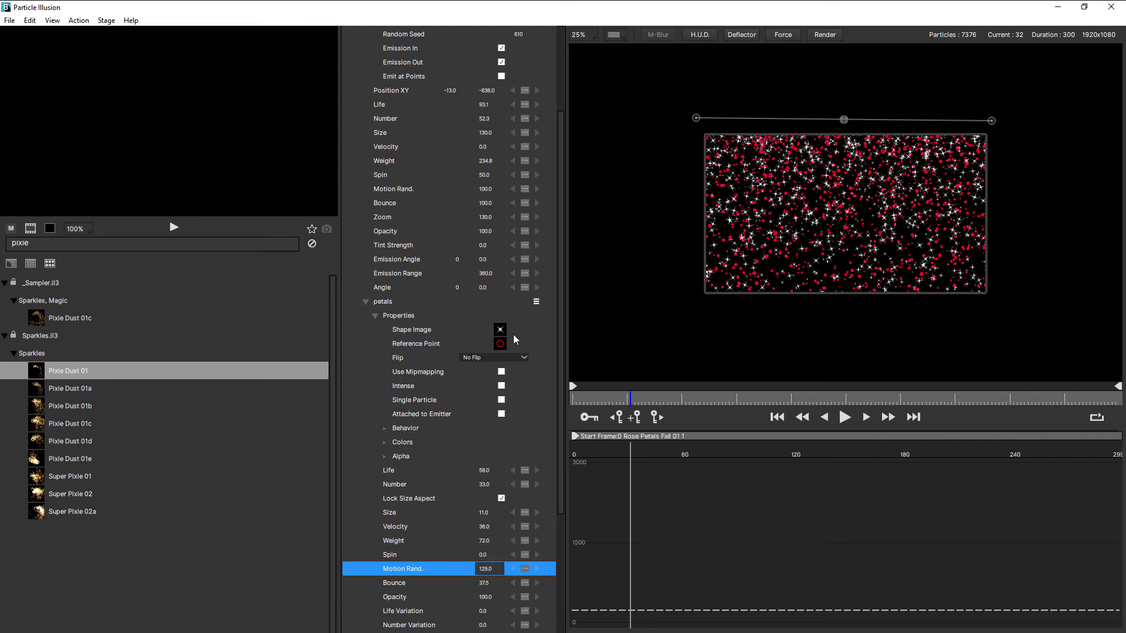
{"action": "left_click_drag", "start_coordinate": [484, 184], "coordinate": [511, 190]}
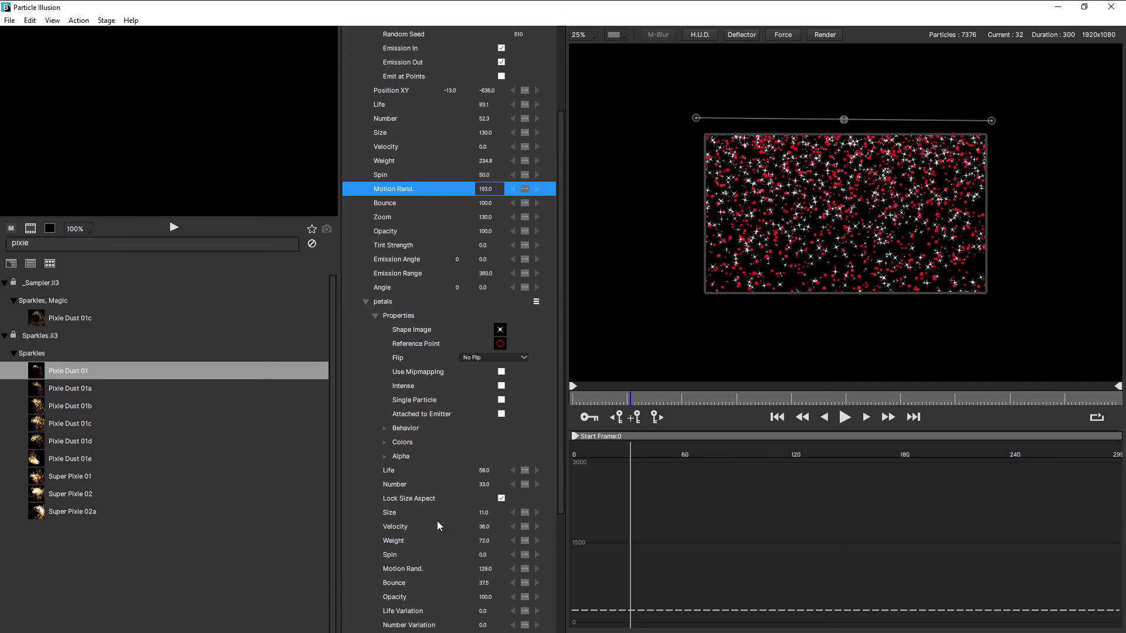
Collapse the star petals particle type and bring up the Rose Petals Fall 01 emitter's options menu.
{"action": "left_click", "coordinate": [366, 301]}
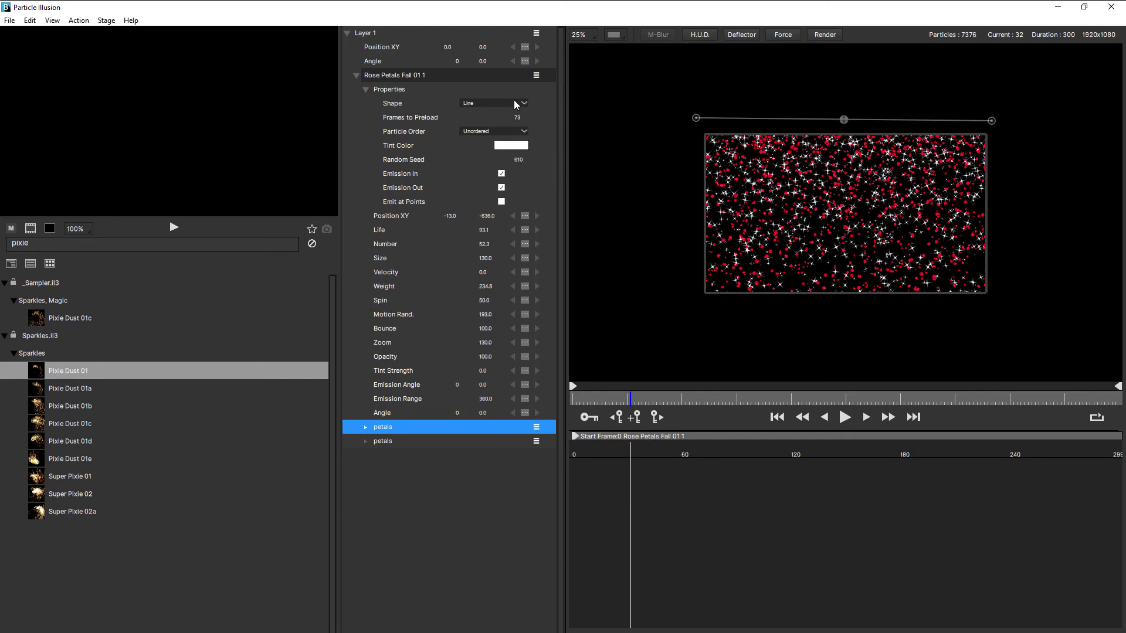
{"action": "left_click", "coordinate": [536, 76]}
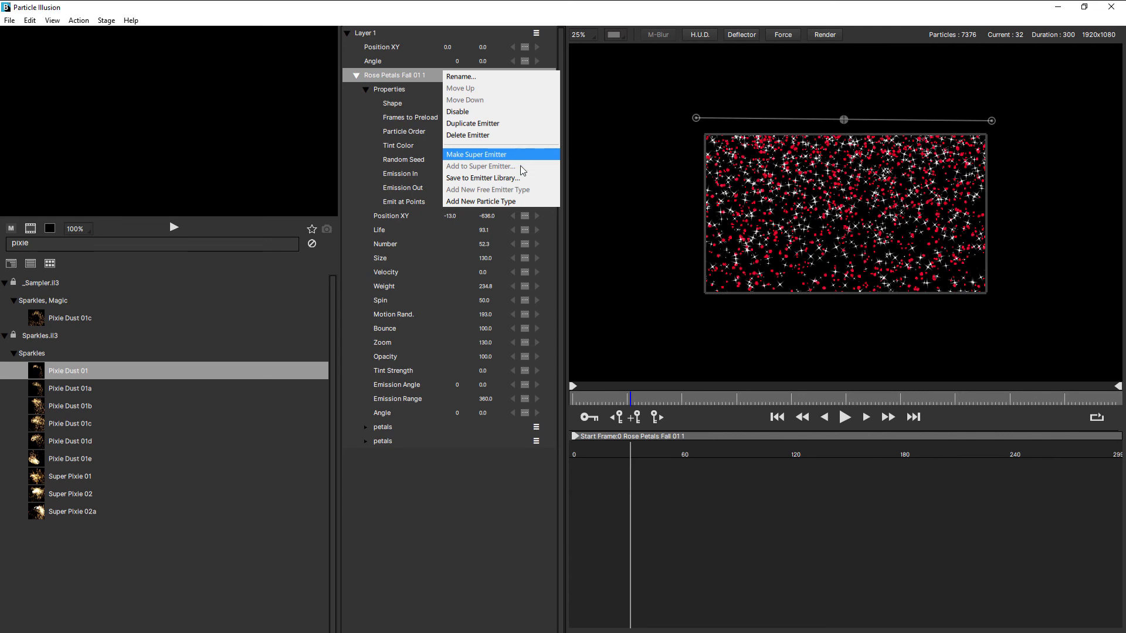
Add a New Particle Type to the Rose Petals Fall 01 emitter and expand its settings.
{"action": "left_click", "coordinate": [527, 203]}
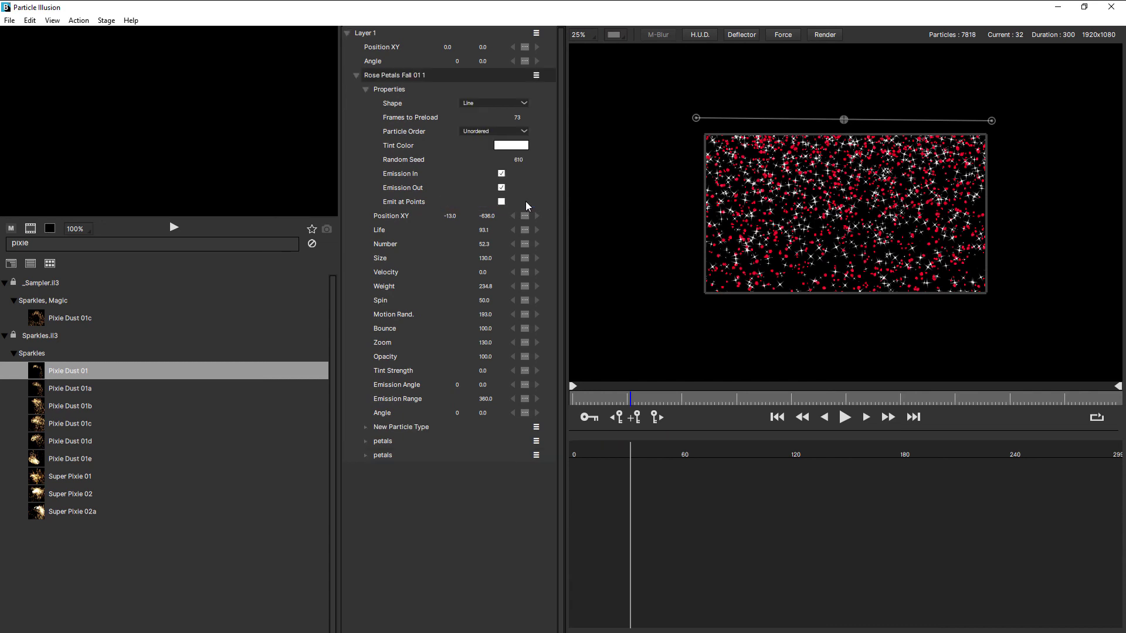
{"action": "left_click", "coordinate": [367, 430]}
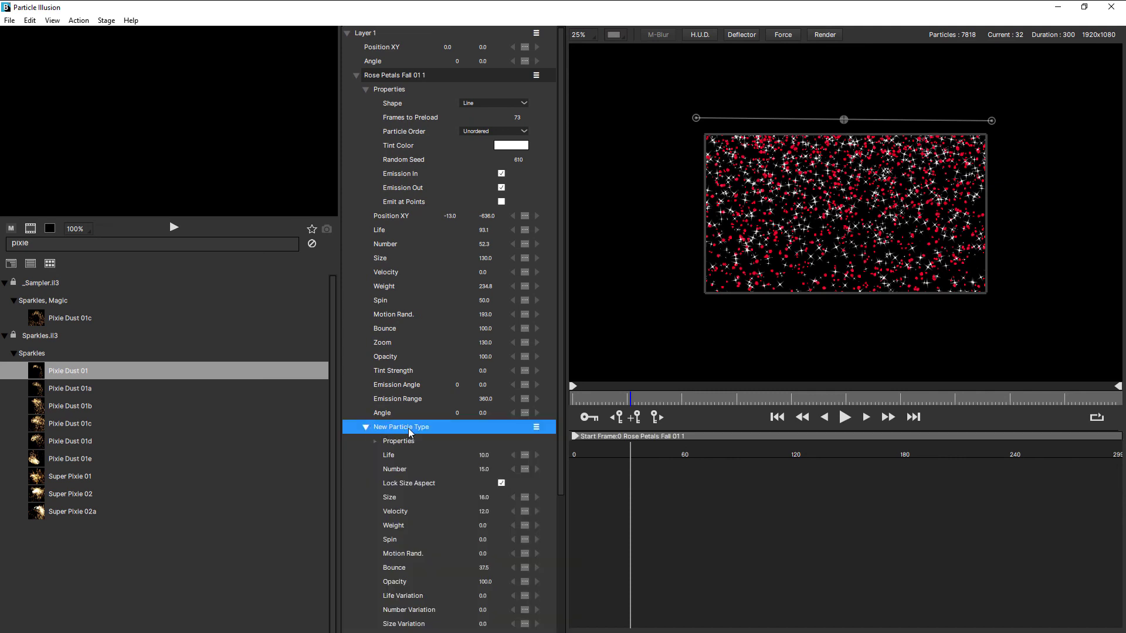